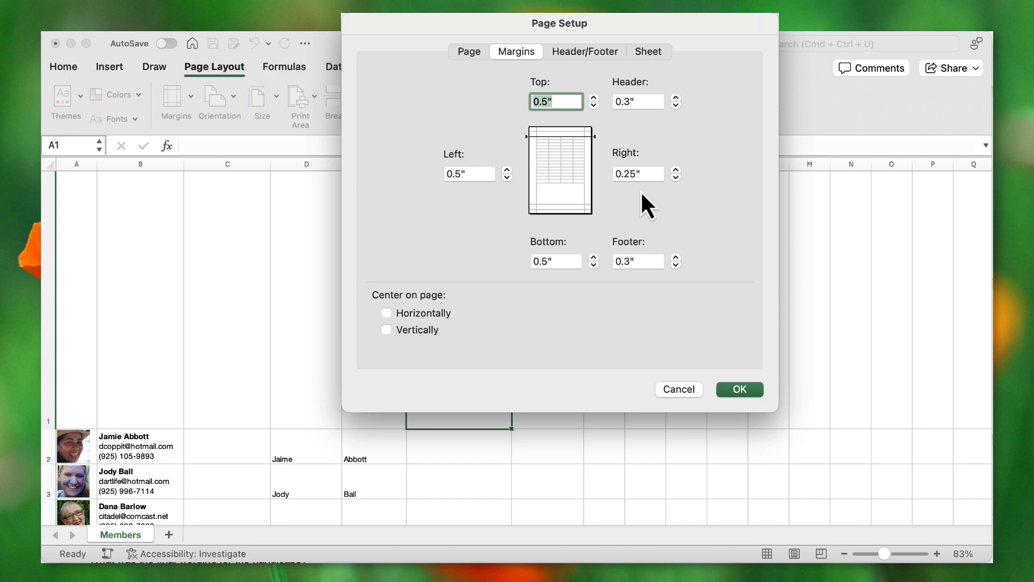
- Review the Header/Footer and Sheet tabs, confirming print area A1:C34, and close Page Setup
{"action": "left_click", "coordinate": [595, 53]}
{"action": "left_click", "coordinate": [655, 51]}
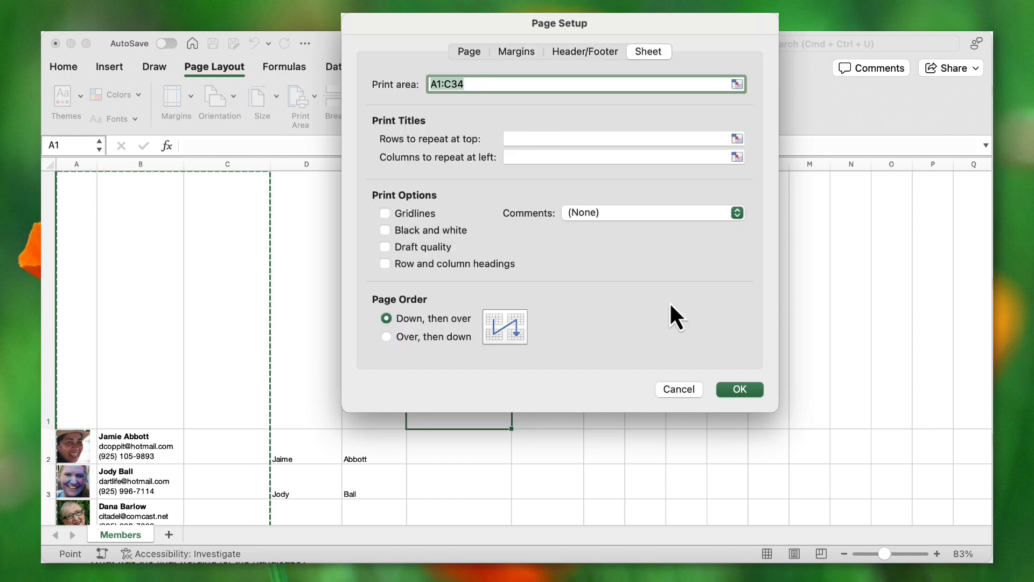
{"action": "left_click", "coordinate": [737, 393]}
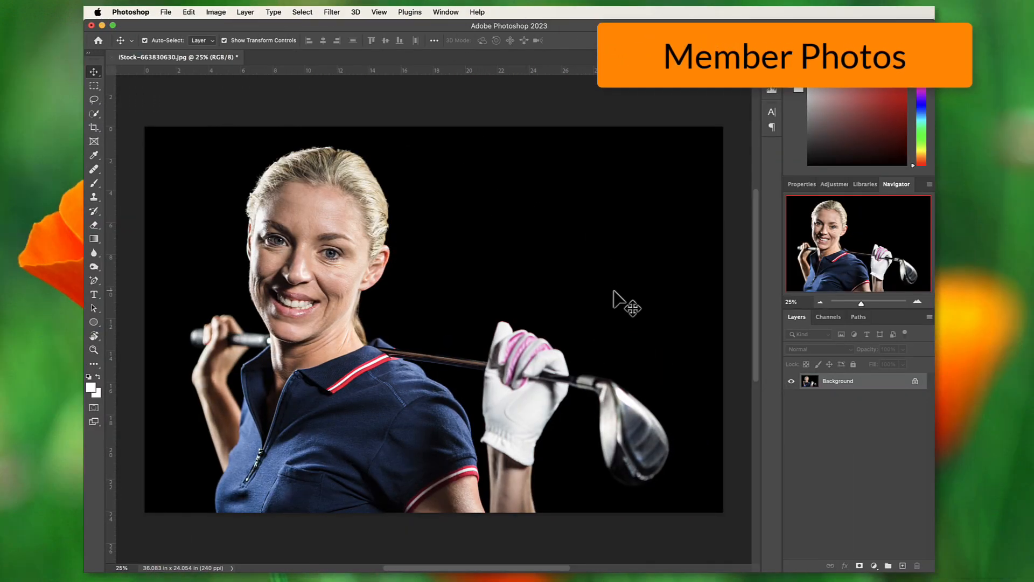
- Unlock the Background layer and crop the photo to a 1:1 square framed around her face
{"action": "left_click", "coordinate": [915, 381]}
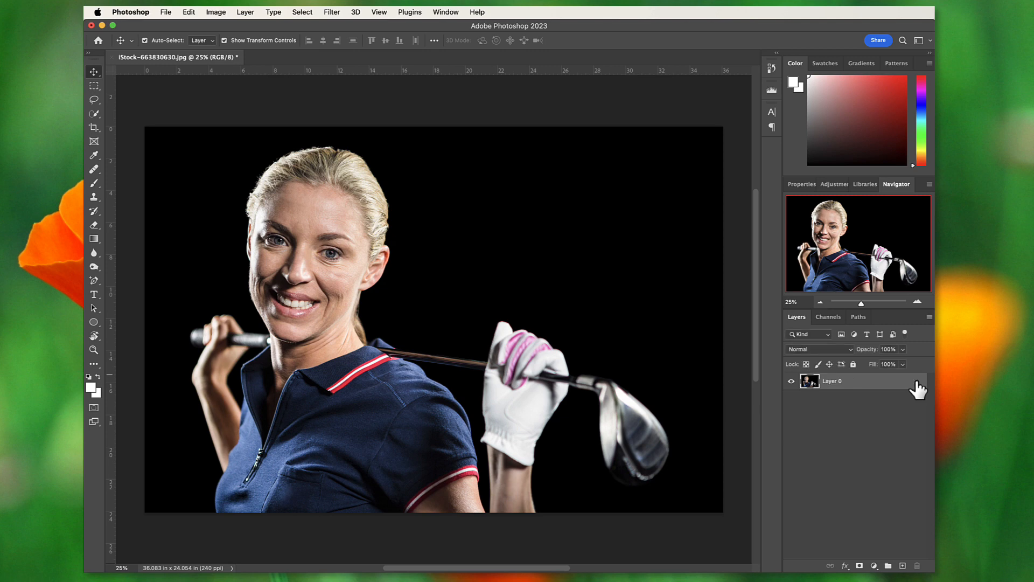
{"action": "left_click", "coordinate": [94, 128]}
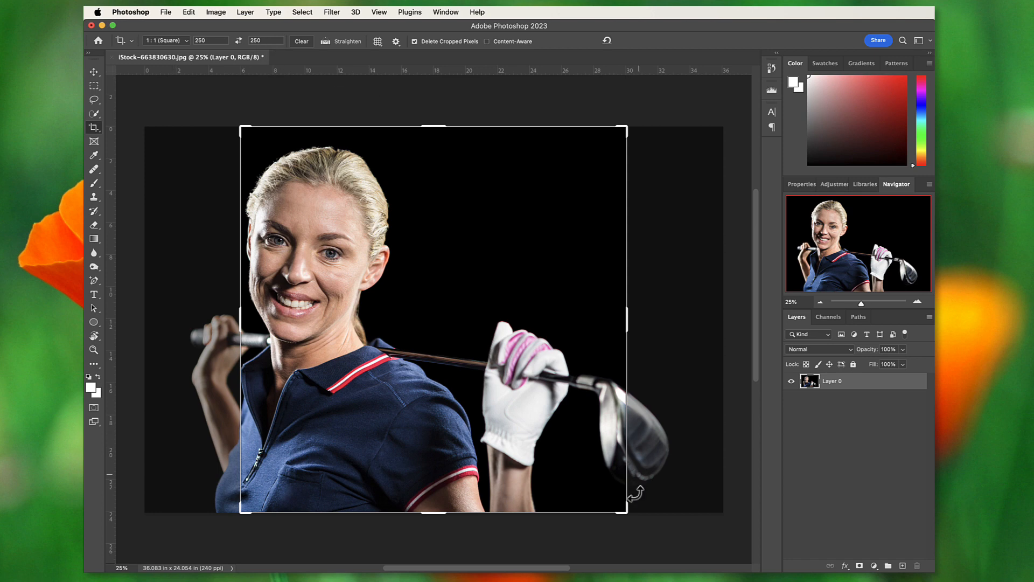
{"action": "left_click_drag", "start_coordinate": [620, 508], "coordinate": [507, 464]}
{"action": "left_click_drag", "start_coordinate": [435, 332], "coordinate": [476, 318]}
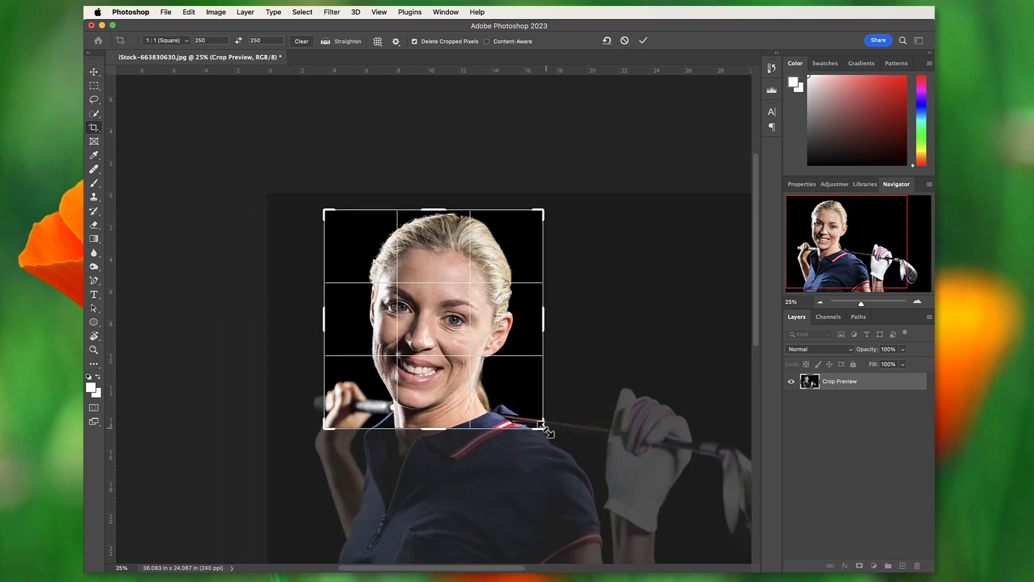
{"action": "left_click_drag", "start_coordinate": [546, 430], "coordinate": [541, 425]}
{"action": "key", "text": "Return"}
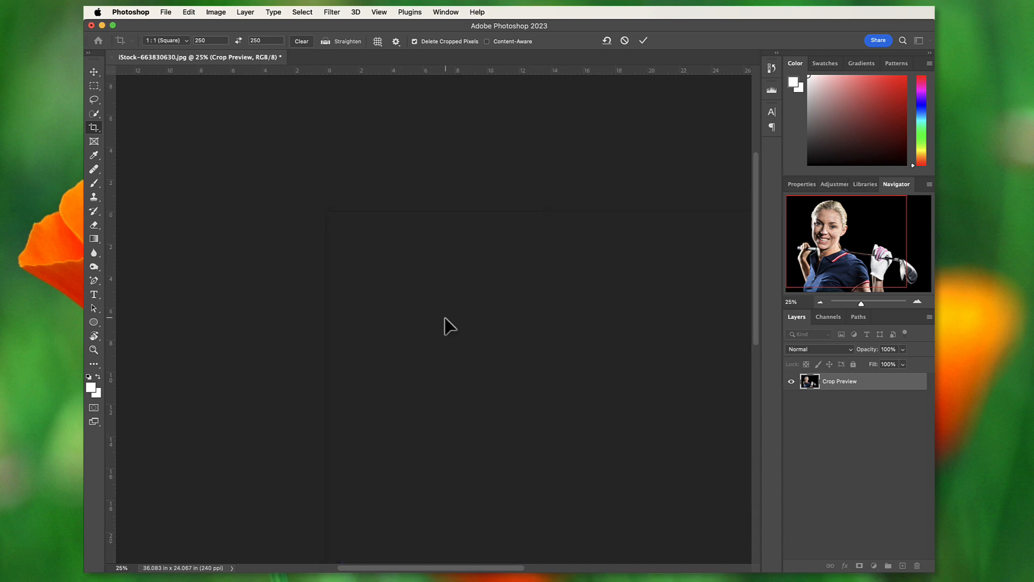
- Add a 30 px white centre stroke around the square headshot
{"action": "left_click", "coordinate": [95, 72]}
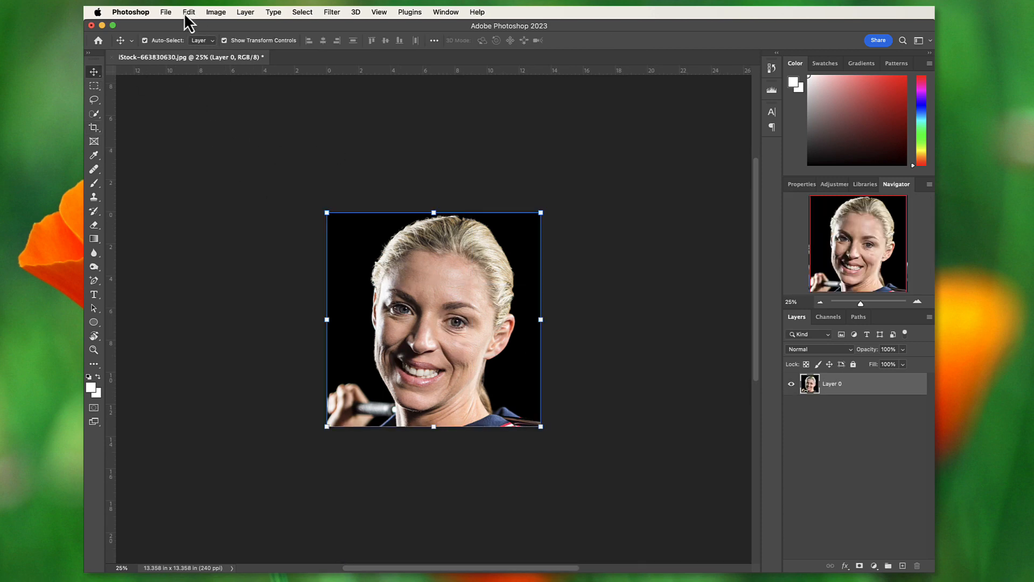
{"action": "left_click", "coordinate": [185, 12]}
{"action": "left_click", "coordinate": [203, 200]}
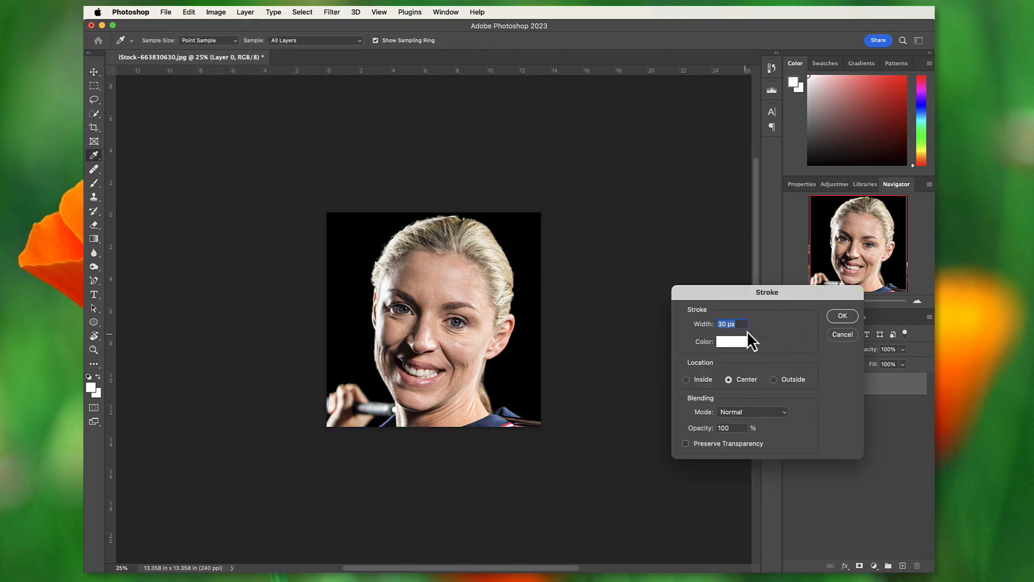
{"action": "left_click", "coordinate": [833, 319]}
{"action": "key", "text": "v"}
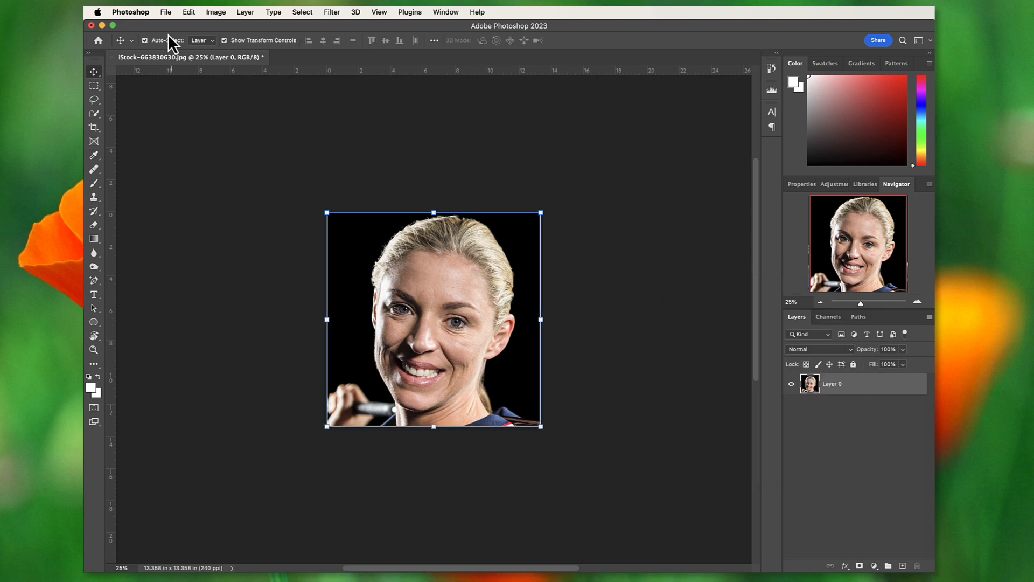
- Export the headshot as iStock-663830630 into the Directory Video folder
{"action": "left_click", "coordinate": [166, 13]}
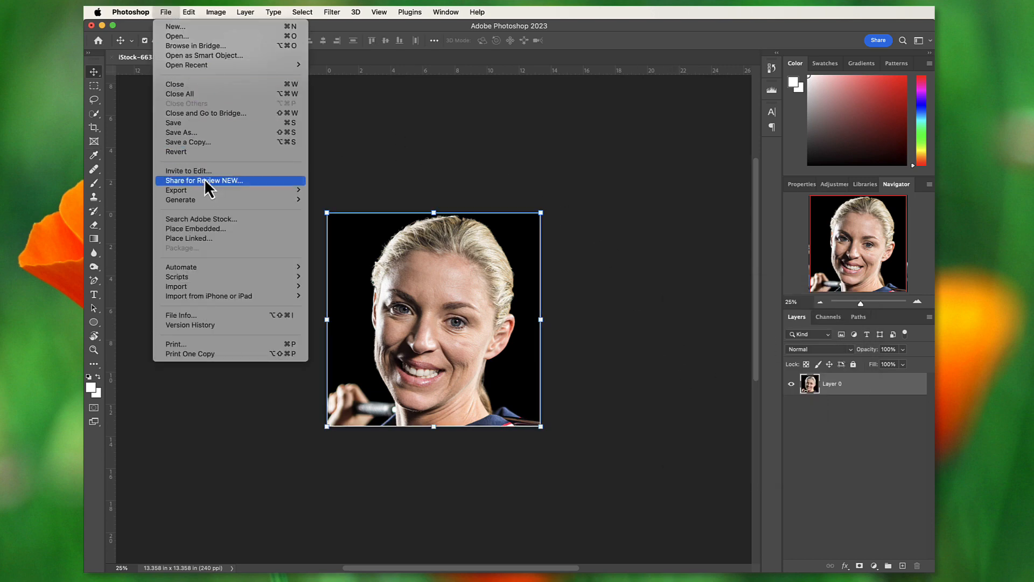
{"action": "mouse_move", "coordinate": [208, 190]}
{"action": "left_click", "coordinate": [332, 199]}
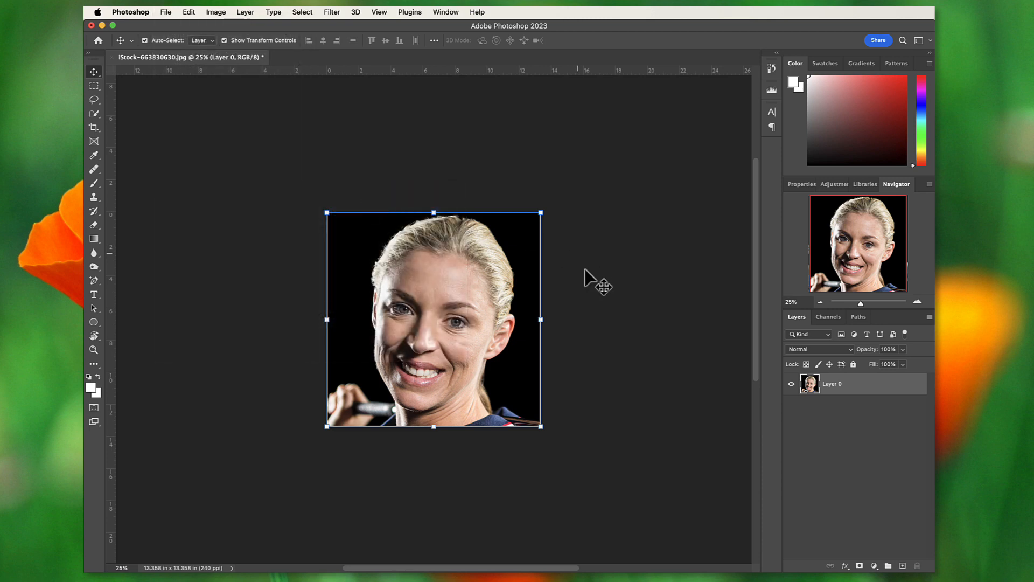
{"action": "left_click", "coordinate": [983, 549]}
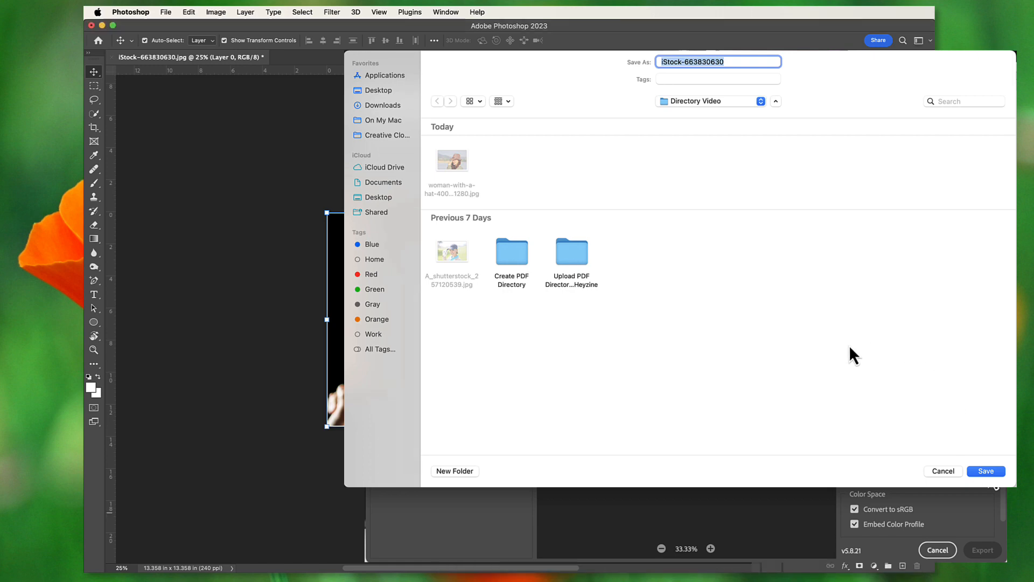
{"action": "left_click", "coordinate": [986, 471]}
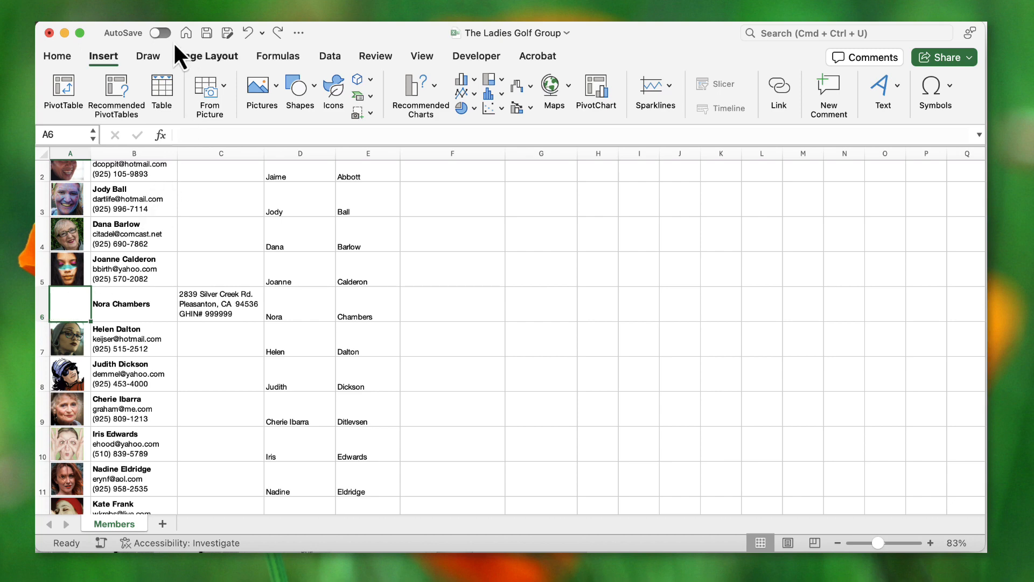
- Place iStock-663830630.jpg in cell A6 as an in-cell picture
{"action": "left_click", "coordinate": [275, 88]}
{"action": "mouse_move", "coordinate": [284, 111]}
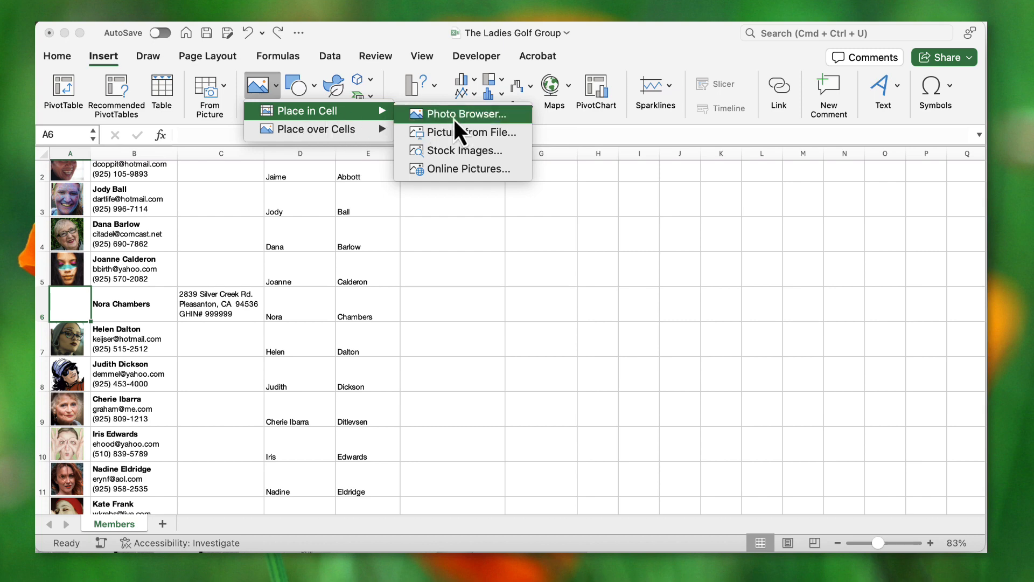
{"action": "left_click", "coordinate": [499, 133]}
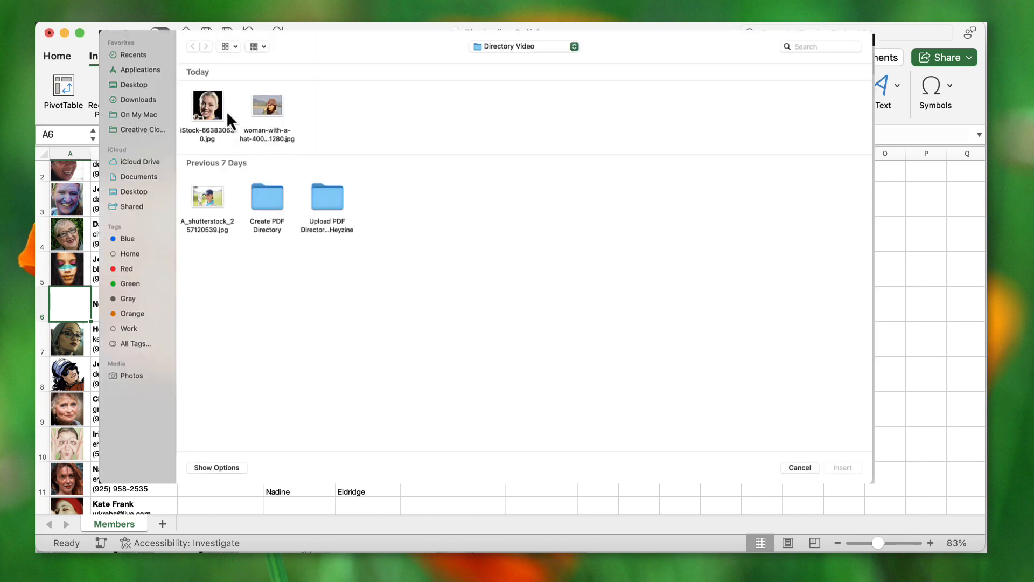
{"action": "left_click", "coordinate": [213, 107]}
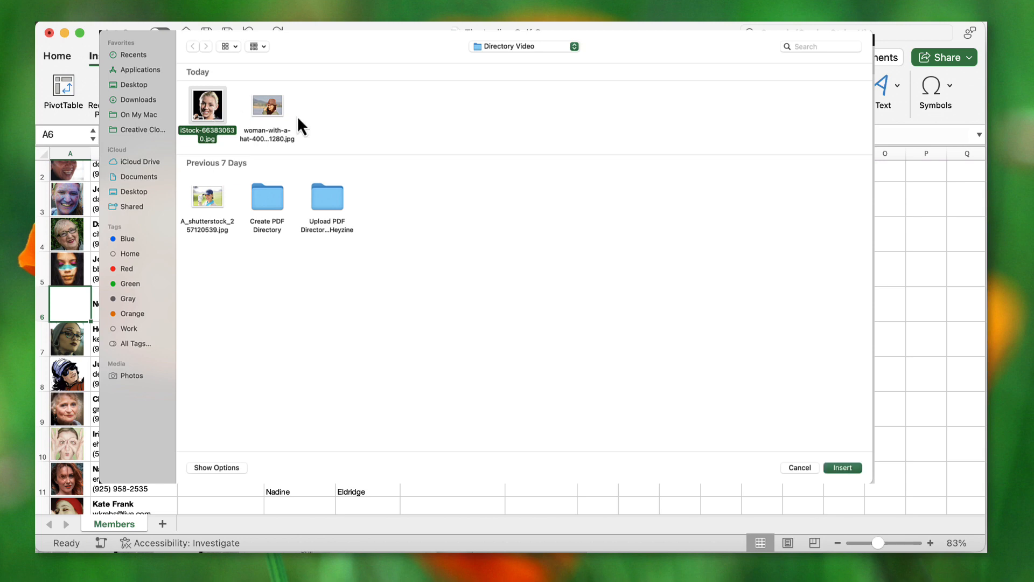
{"action": "left_click", "coordinate": [840, 468]}
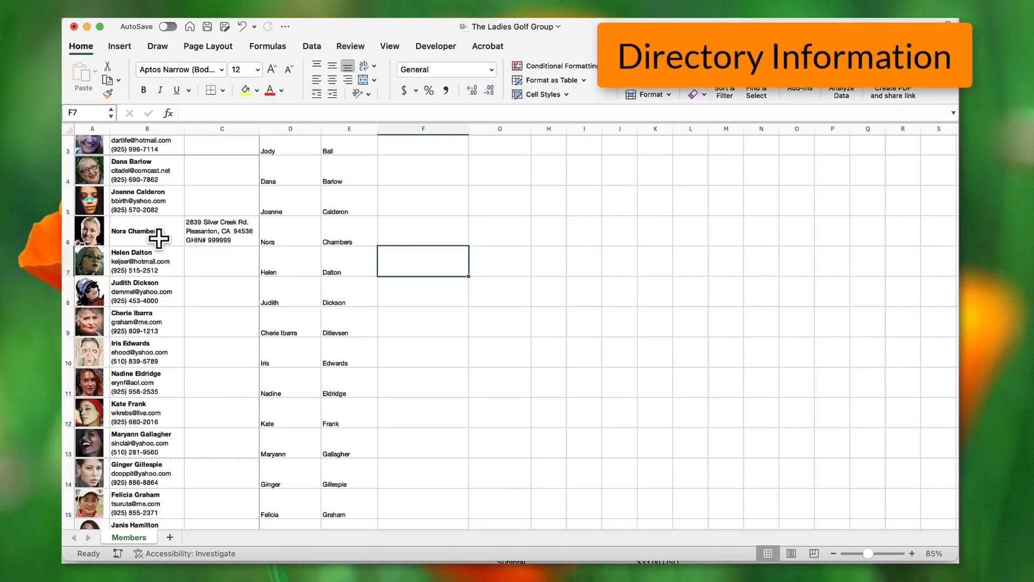
- Add the member's e-mail address on a new line under her name in B6
{"action": "left_click", "coordinate": [159, 237]}
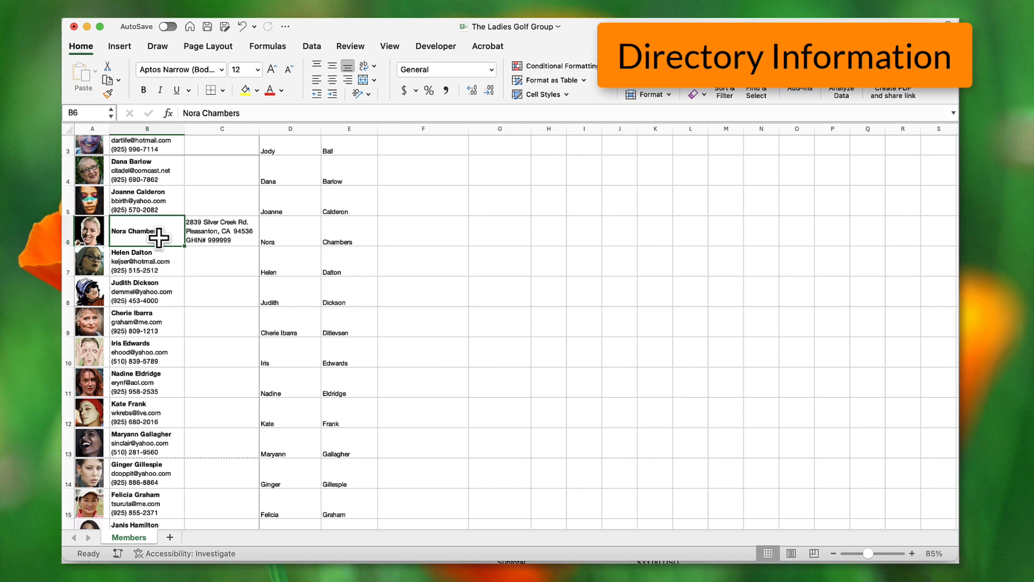
{"action": "double_click", "coordinate": [163, 232]}
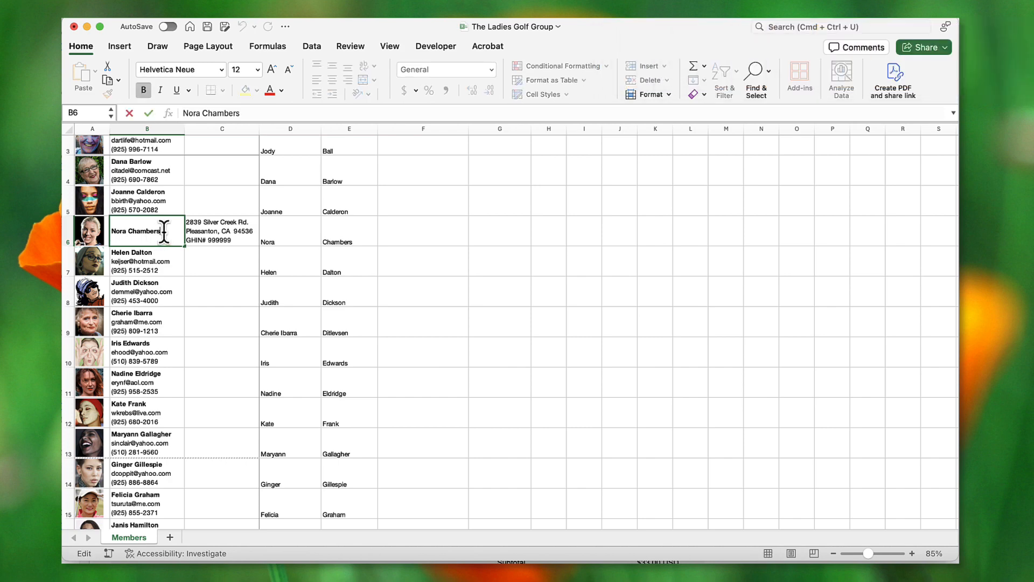
{"action": "key", "text": "alt+Return"}
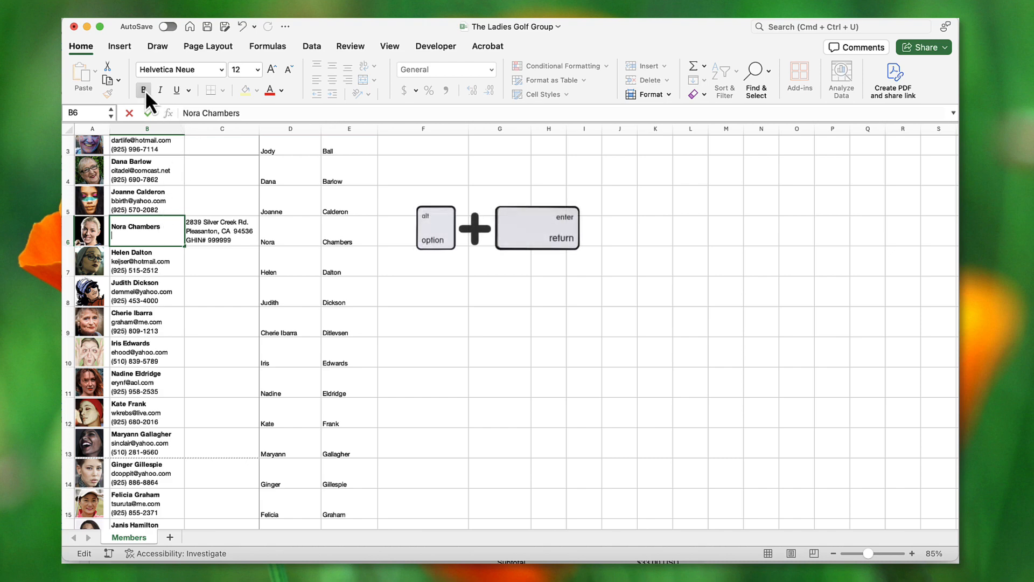
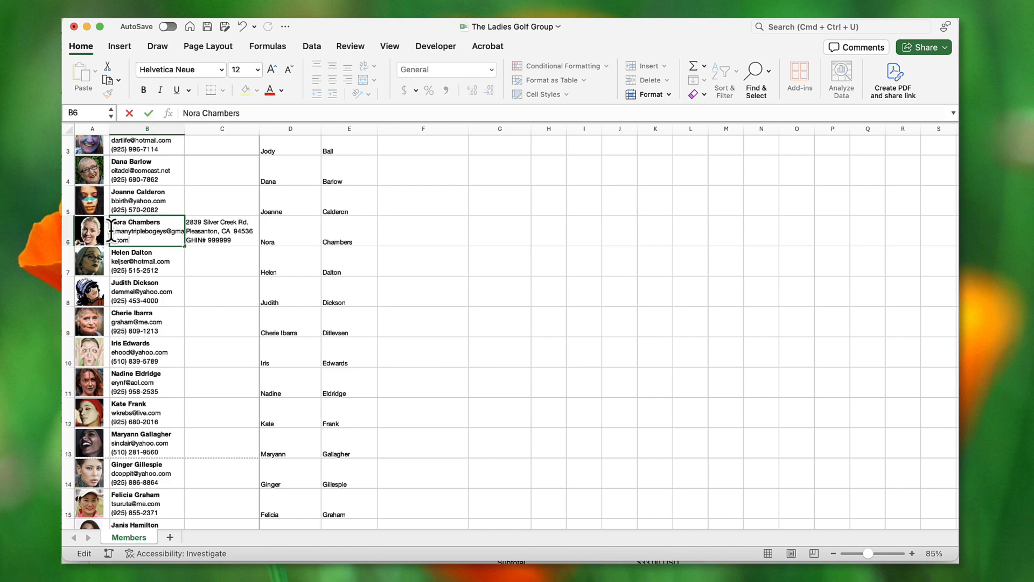
- Shrink the e-mail line in B6 to 8 pt
{"action": "left_click_drag", "start_coordinate": [112, 230], "coordinate": [136, 238]}
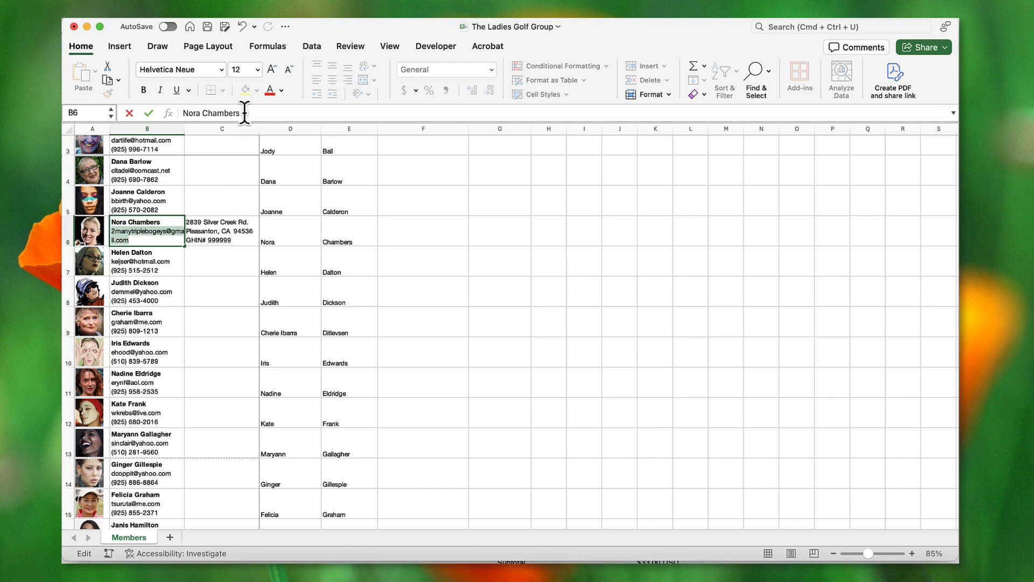
{"action": "left_click", "coordinate": [258, 70]}
{"action": "left_click", "coordinate": [249, 89]}
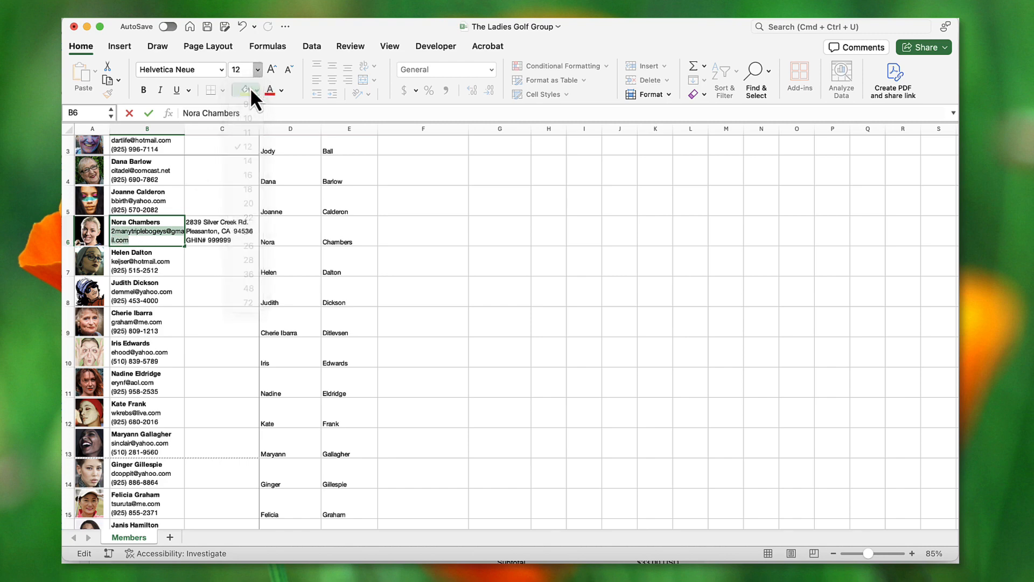
{"action": "left_click", "coordinate": [179, 235]}
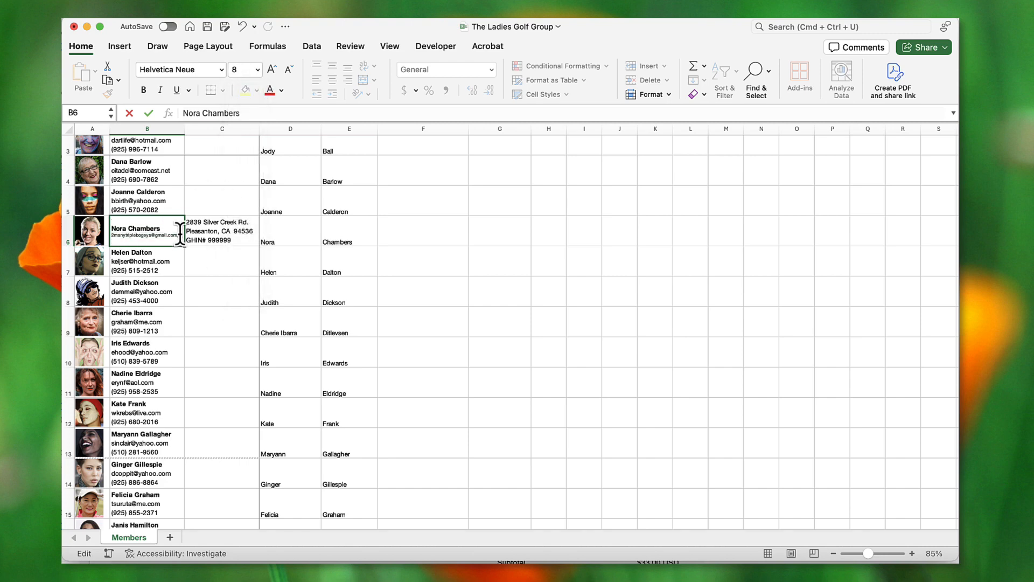
- Add the member's phone number on a new 12 pt line below the e-mail
{"action": "key", "text": "alt+Return"}
{"action": "left_click", "coordinate": [258, 72]}
{"action": "left_click", "coordinate": [250, 148]}
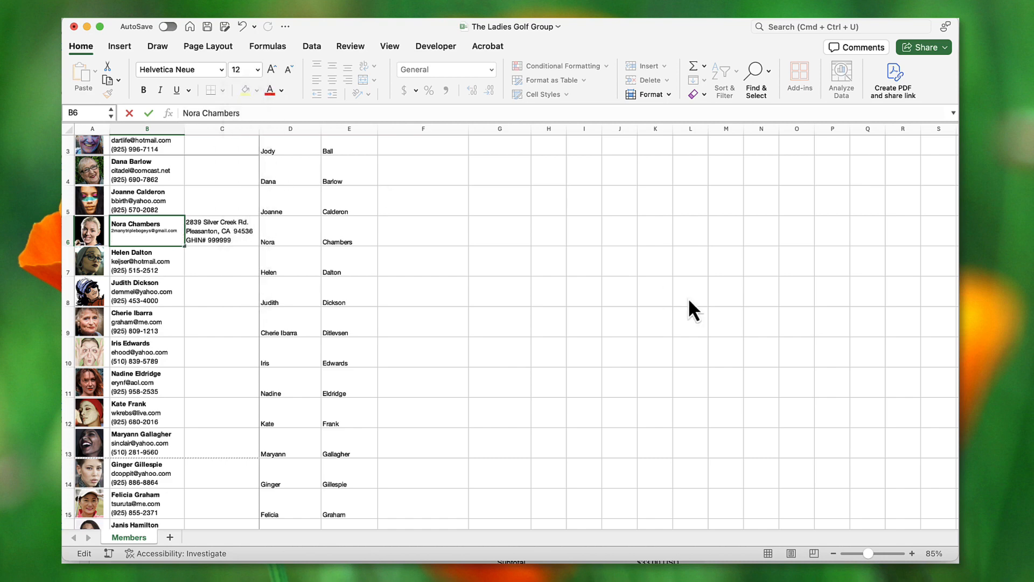
{"action": "left_click", "coordinate": [619, 321]}
- Merge and centre cells A1 through C1 into one cover cell
{"action": "scroll", "coordinate": [423, 224], "scroll_direction": "up", "scroll_amount": 5}
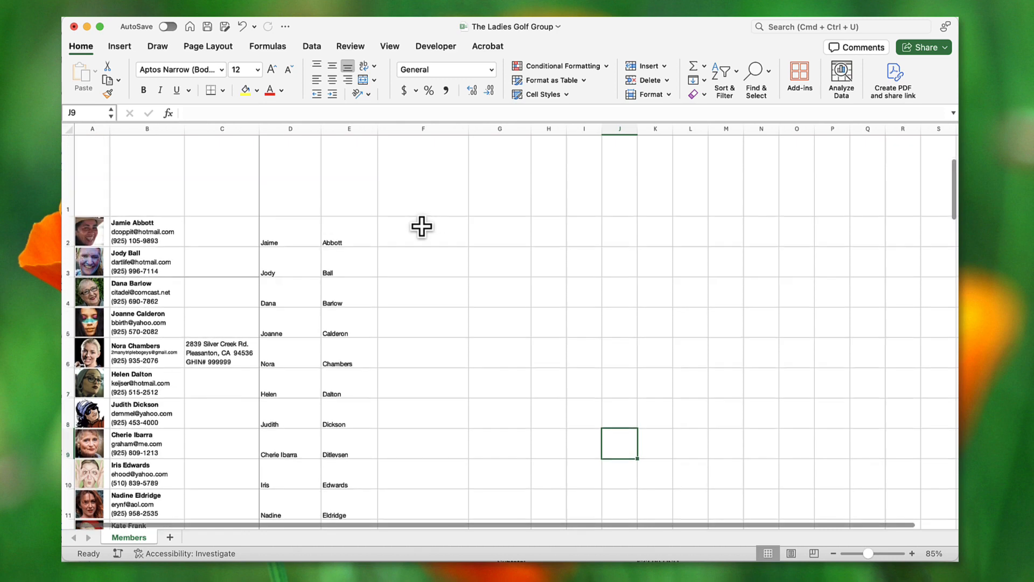
{"action": "scroll", "coordinate": [421, 226], "scroll_direction": "up", "scroll_amount": 3}
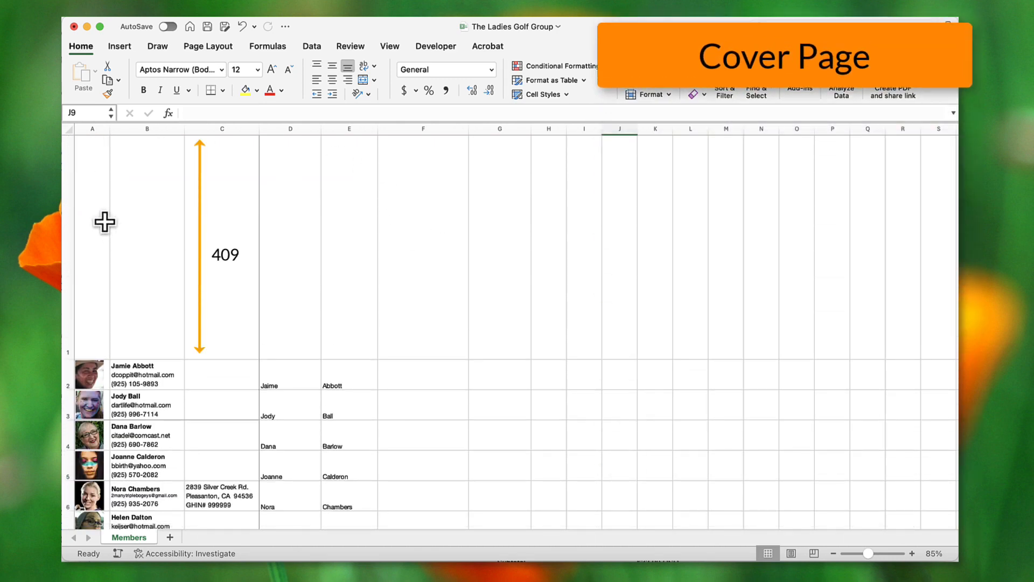
{"action": "left_click_drag", "start_coordinate": [101, 220], "coordinate": [197, 234]}
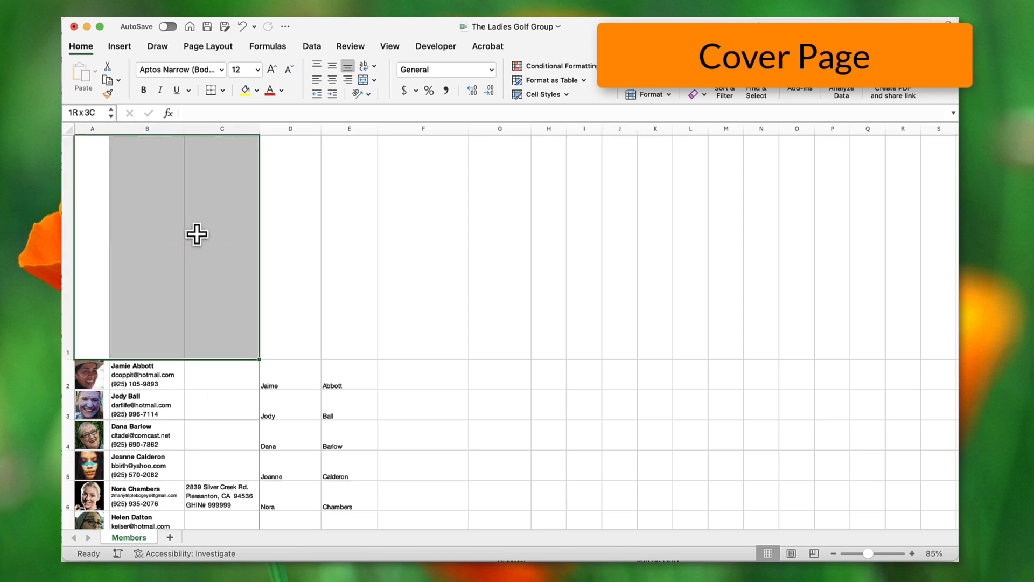
{"action": "left_click", "coordinate": [374, 81]}
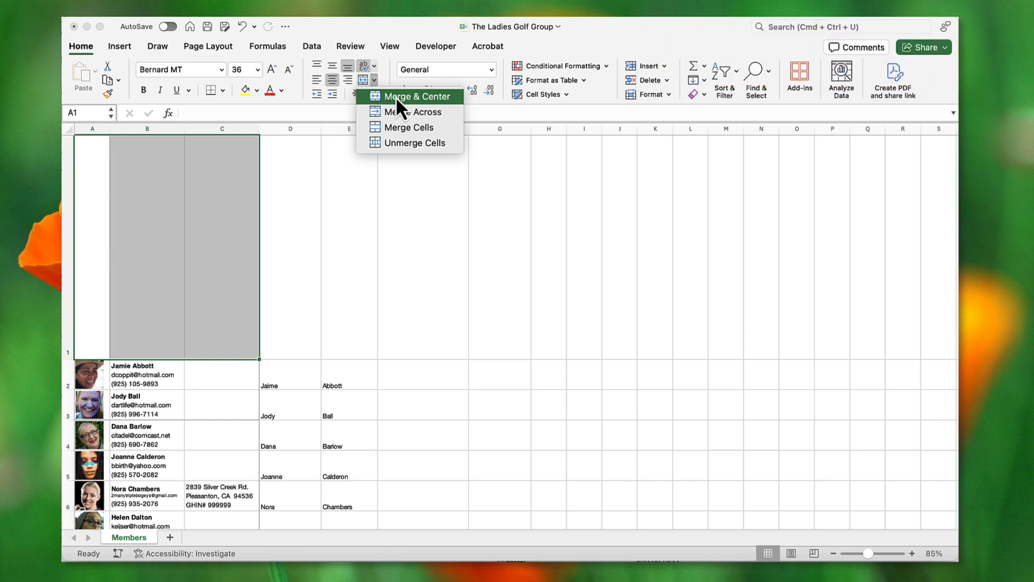
{"action": "left_click", "coordinate": [395, 96]}
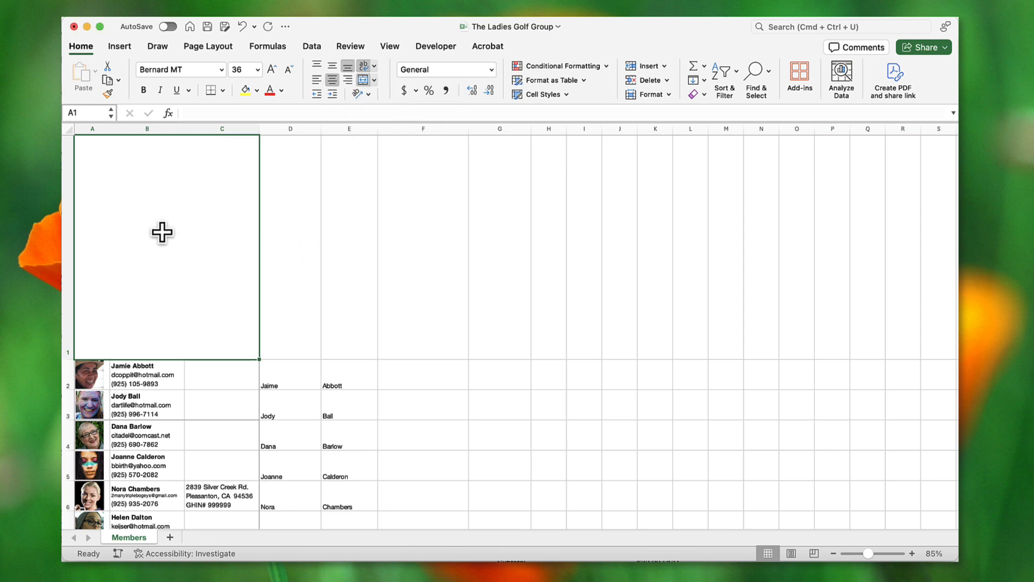
- Start inserting a picture from file placed over the cells
{"action": "left_click", "coordinate": [125, 47]}
{"action": "left_click", "coordinate": [264, 76]}
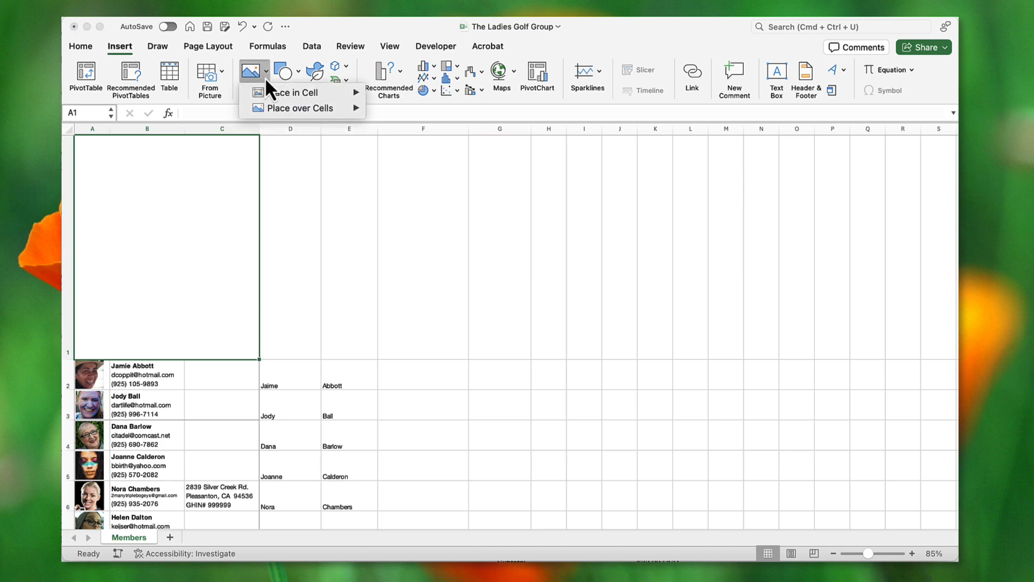
{"action": "mouse_move", "coordinate": [279, 109]}
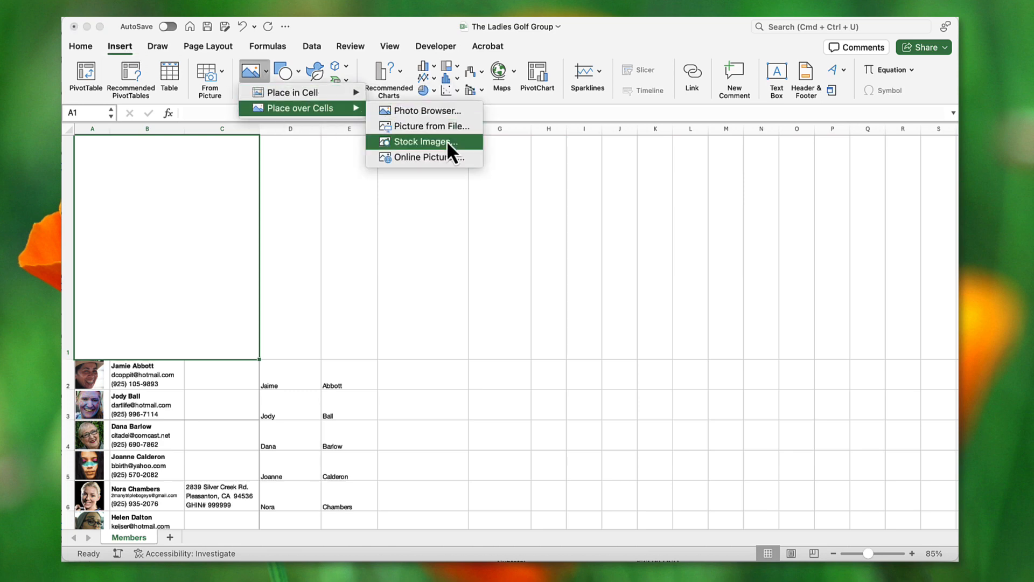
{"action": "left_click", "coordinate": [434, 128]}
- Insert the golfer logo PNG from Create PDF Directory, shrink it by half, and fit it in A1
{"action": "double_click", "coordinate": [237, 210]}
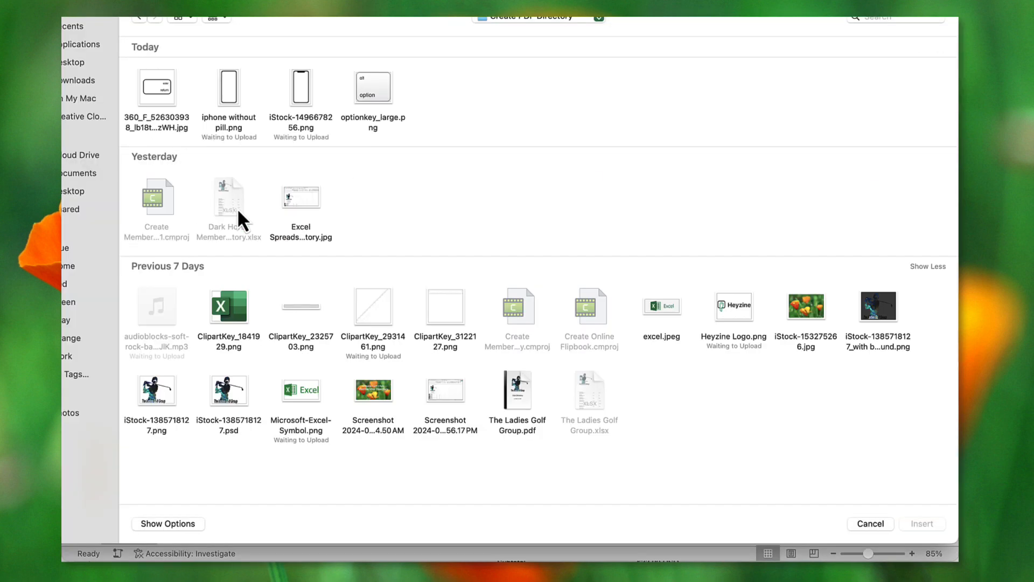
{"action": "left_click", "coordinate": [156, 396]}
{"action": "left_click", "coordinate": [922, 523]}
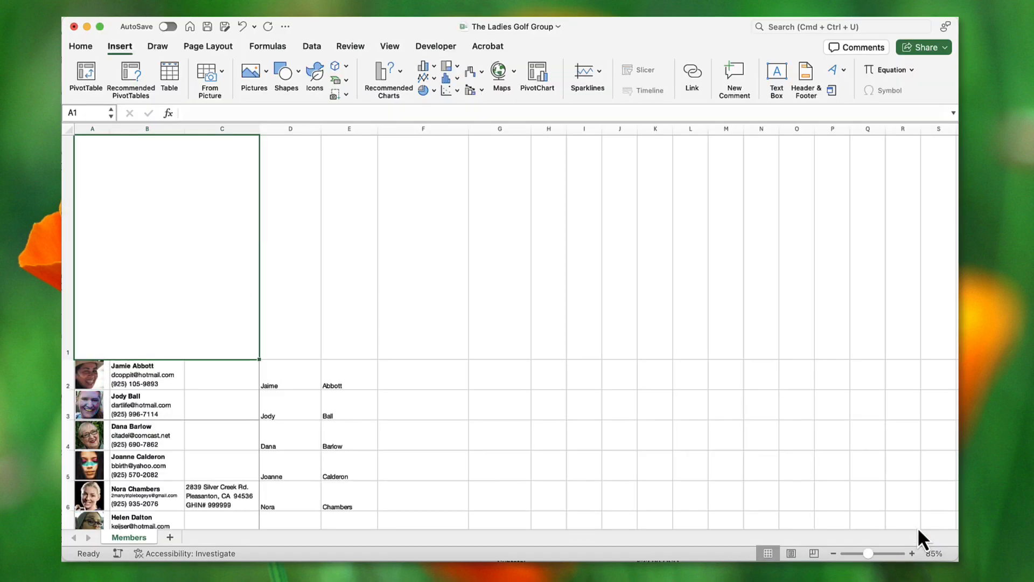
{"action": "left_click_drag", "start_coordinate": [409, 407], "coordinate": [239, 267]}
{"action": "left_click_drag", "start_coordinate": [132, 213], "coordinate": [158, 217]}
{"action": "left_click", "coordinate": [165, 296]}
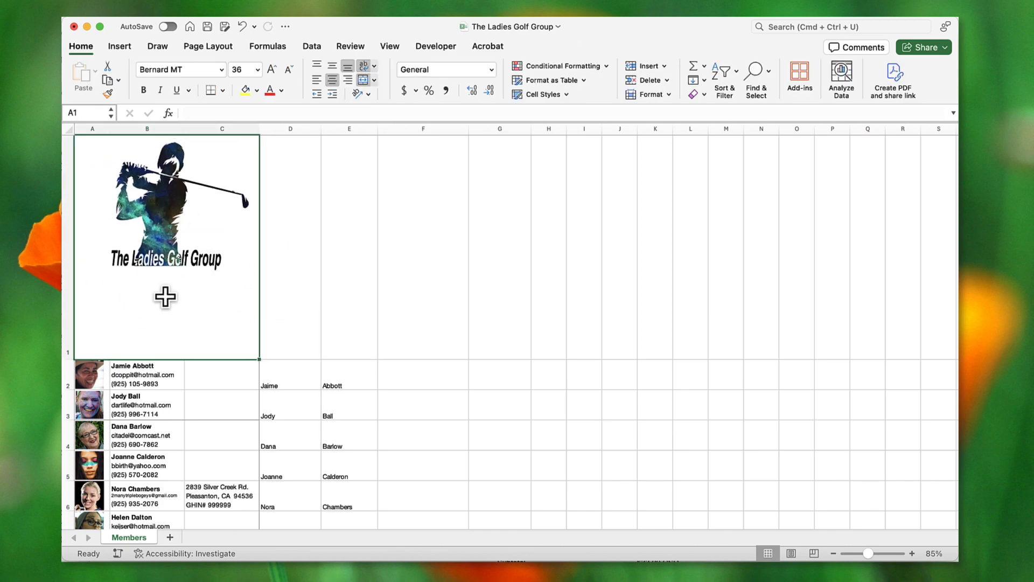
{"action": "double_click", "coordinate": [165, 296]}
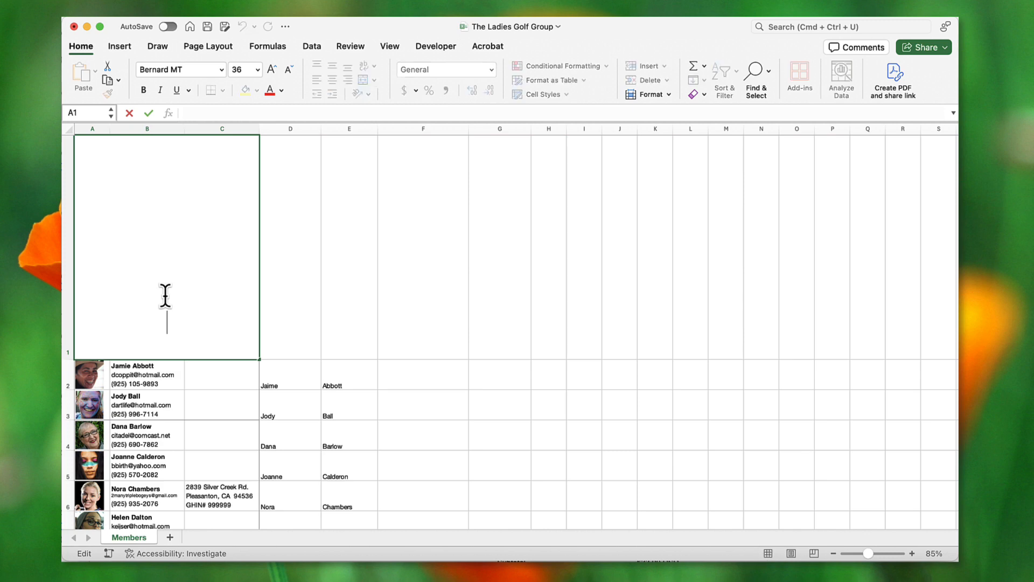
- Type 'Club Directory' with a second line 'as of March 15, 2024' in Aptos Narrow 14 pt
{"action": "type", "text": "Club Directory"}
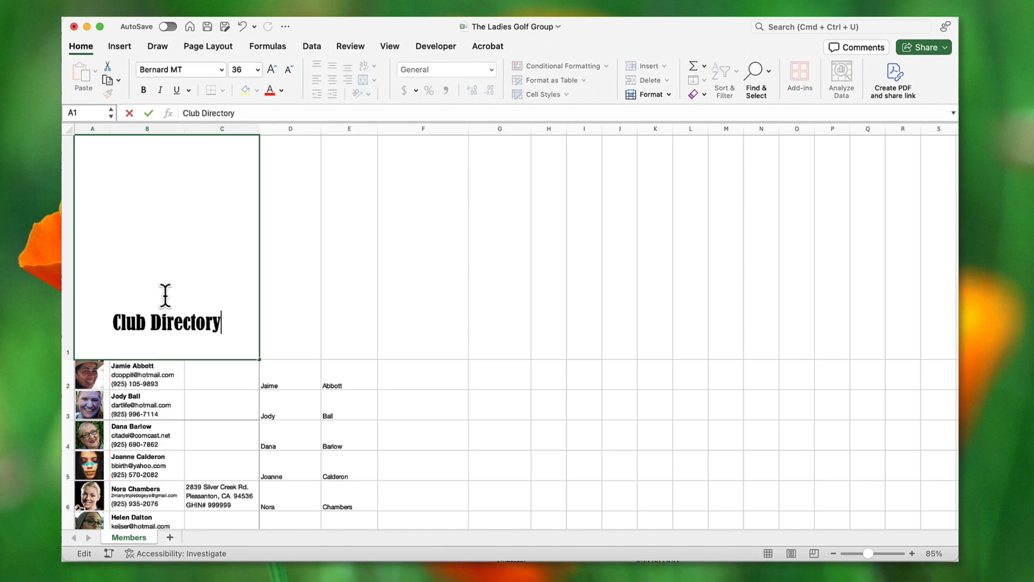
{"action": "key", "text": "alt+Return"}
{"action": "type", "text": "as of "}
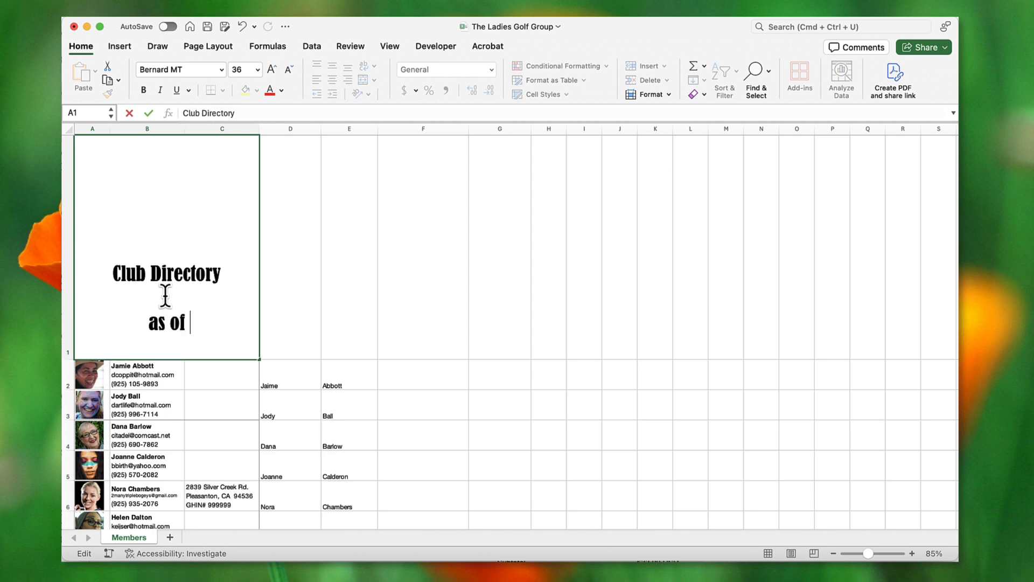
{"action": "type", "text": "March 15, 2024"}
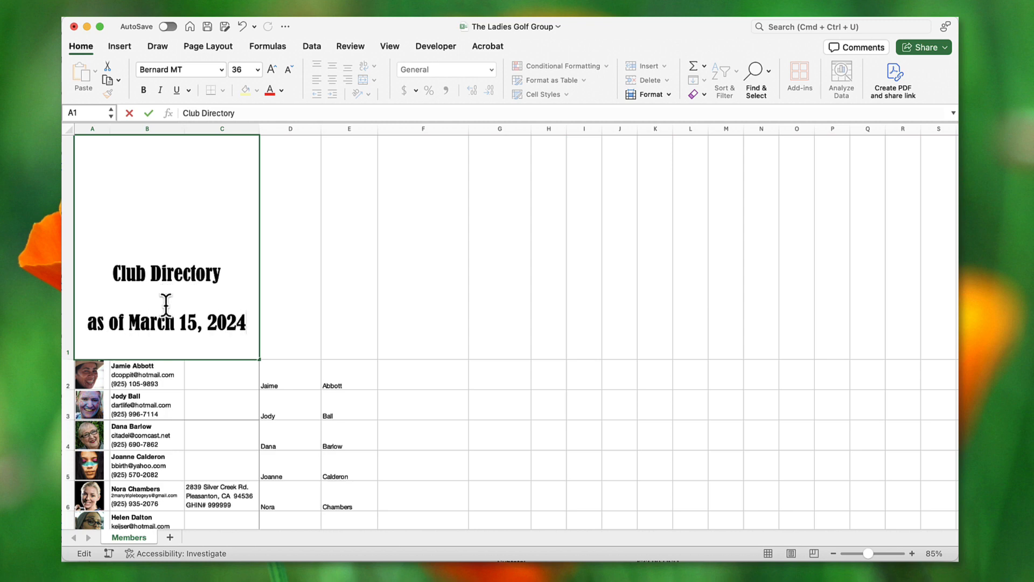
{"action": "left_click_drag", "start_coordinate": [85, 322], "coordinate": [245, 318]}
{"action": "left_click", "coordinate": [222, 69]}
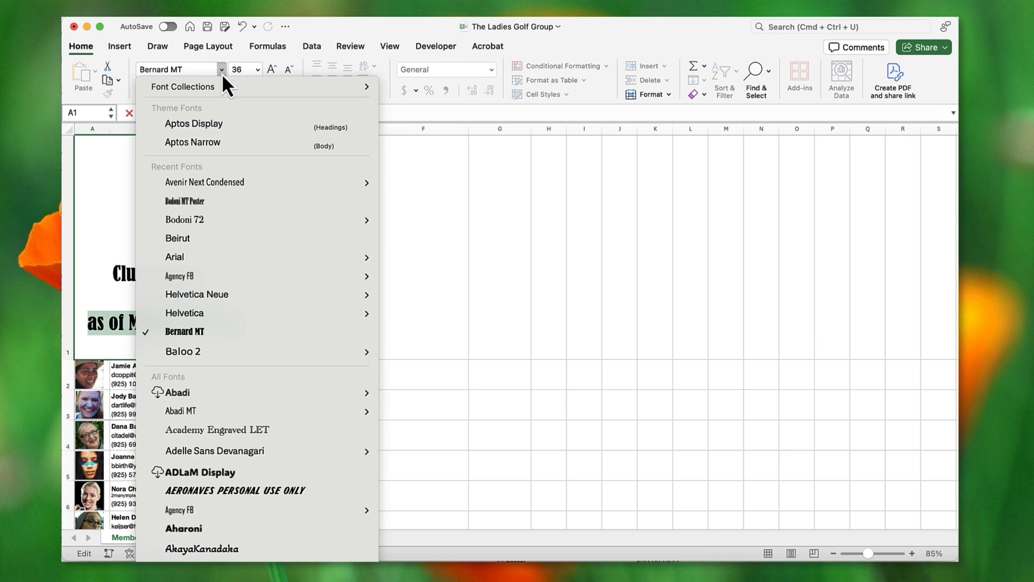
{"action": "left_click", "coordinate": [222, 143]}
{"action": "left_click", "coordinate": [257, 69]}
{"action": "left_click", "coordinate": [248, 161]}
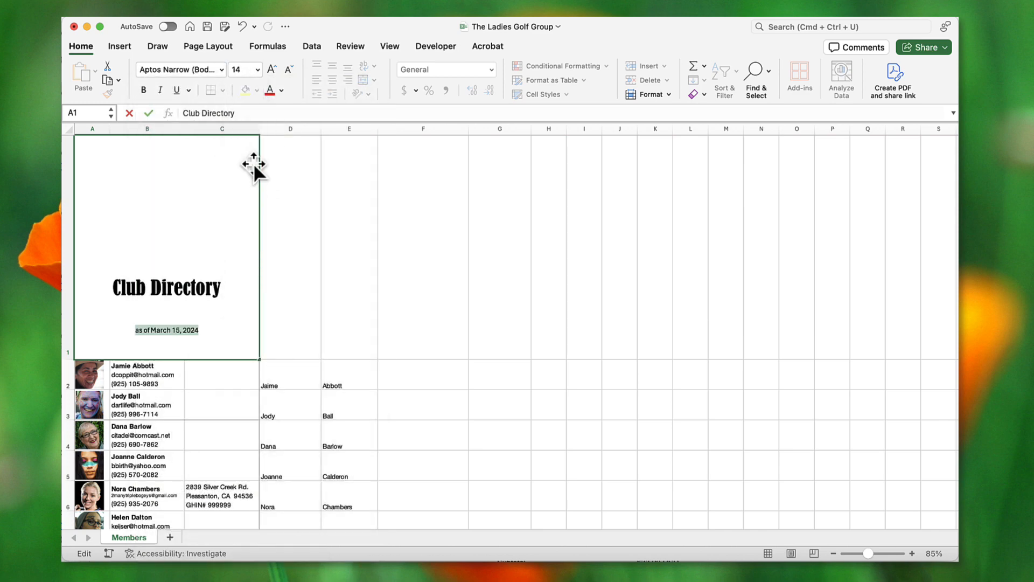
- Remove the extra blank line from the title in cell A1
{"action": "left_click", "coordinate": [348, 244]}
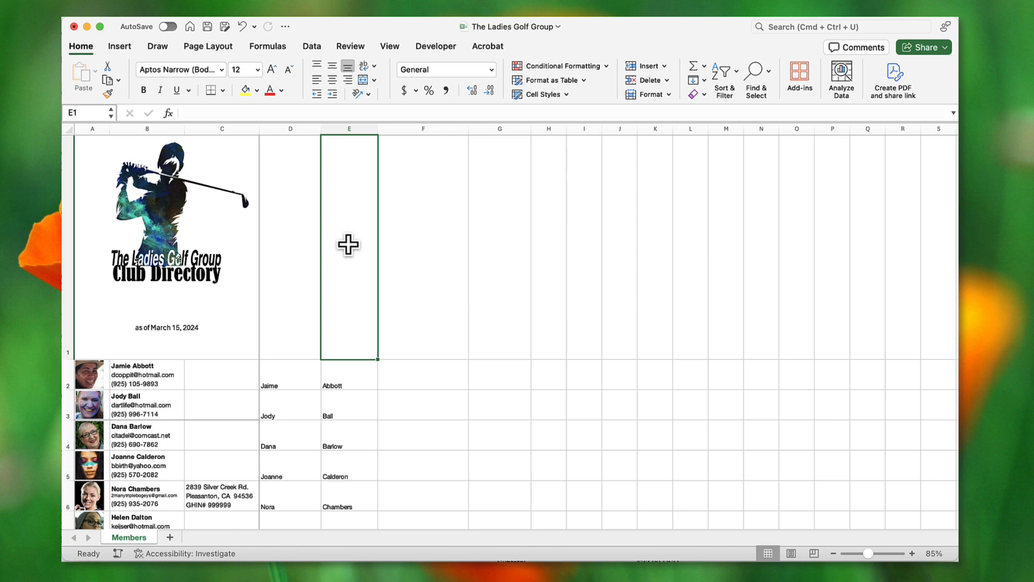
{"action": "double_click", "coordinate": [139, 316]}
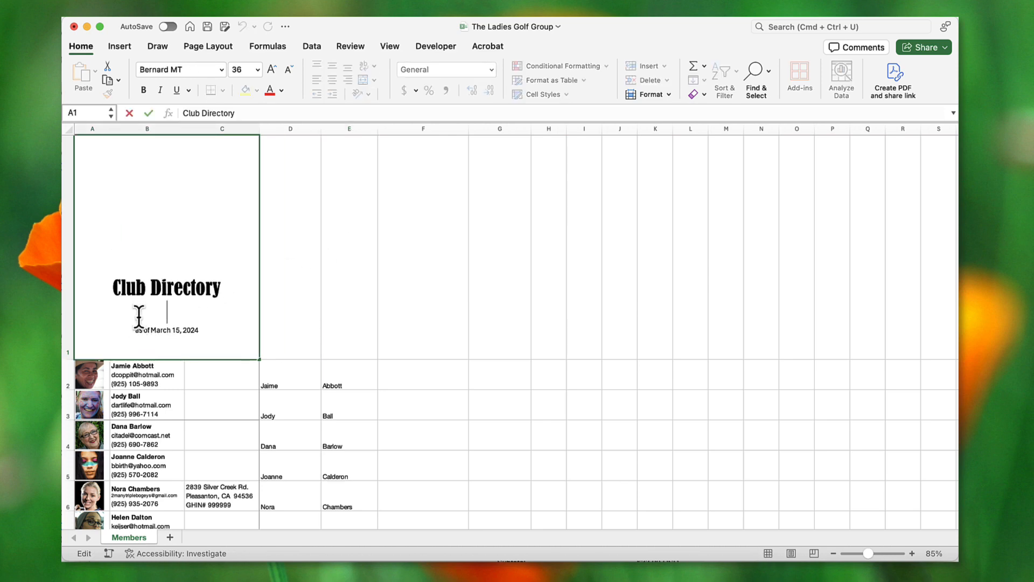
{"action": "key", "text": "BackSpace"}
{"action": "left_click", "coordinate": [346, 234]}
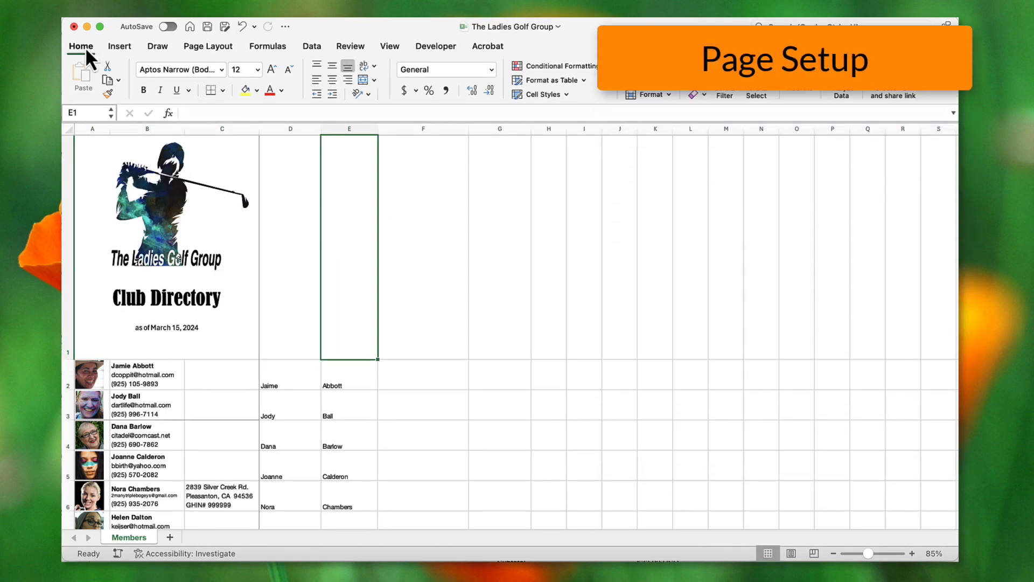
- Set the print area to the cover and member rows in columns A–C (A1:C25)
{"action": "left_click", "coordinate": [218, 47]}
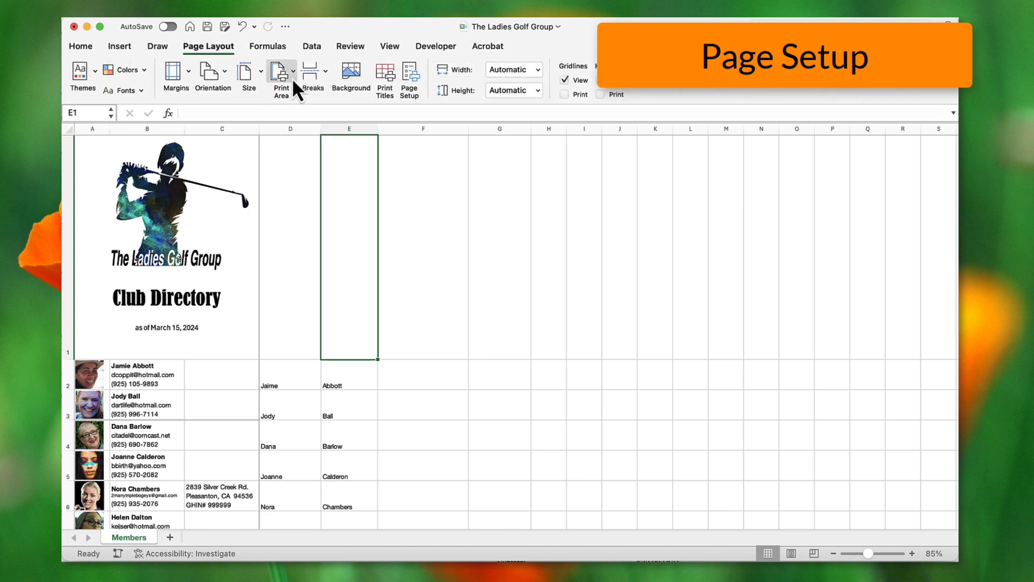
{"action": "left_click", "coordinate": [140, 157]}
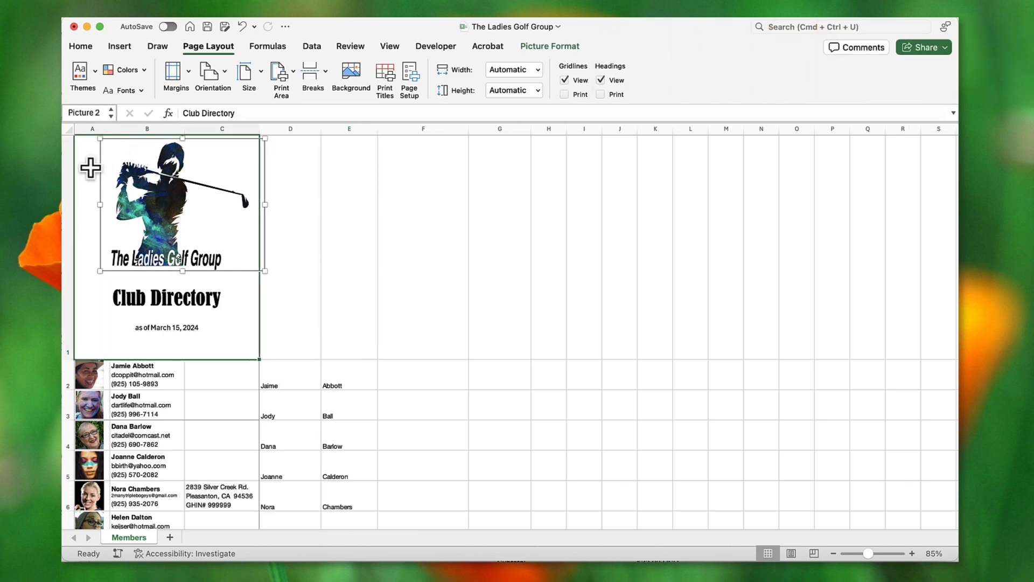
{"action": "left_click_drag", "start_coordinate": [100, 369], "coordinate": [207, 330]}
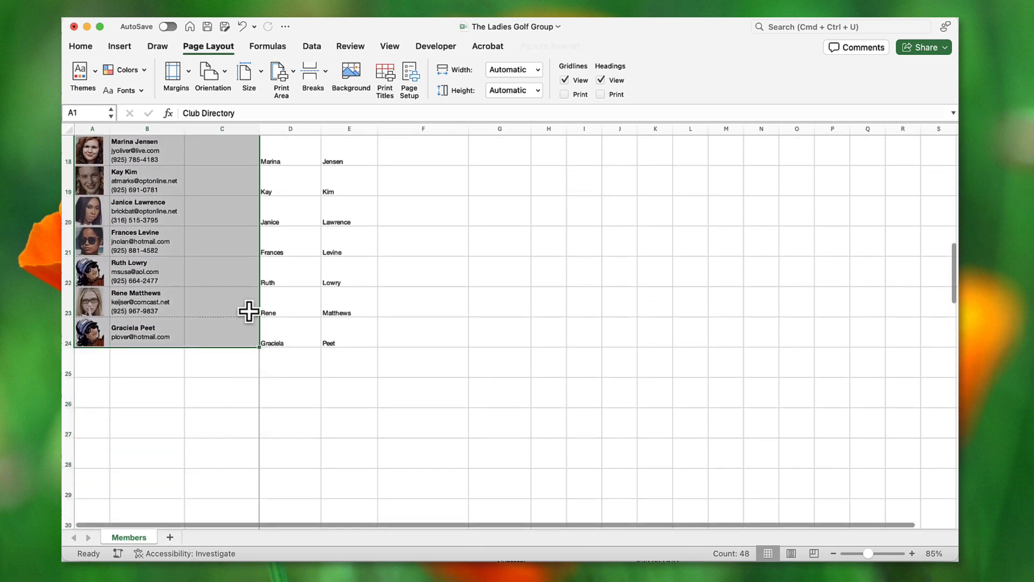
{"action": "left_click", "coordinate": [293, 73]}
{"action": "left_click", "coordinate": [303, 97]}
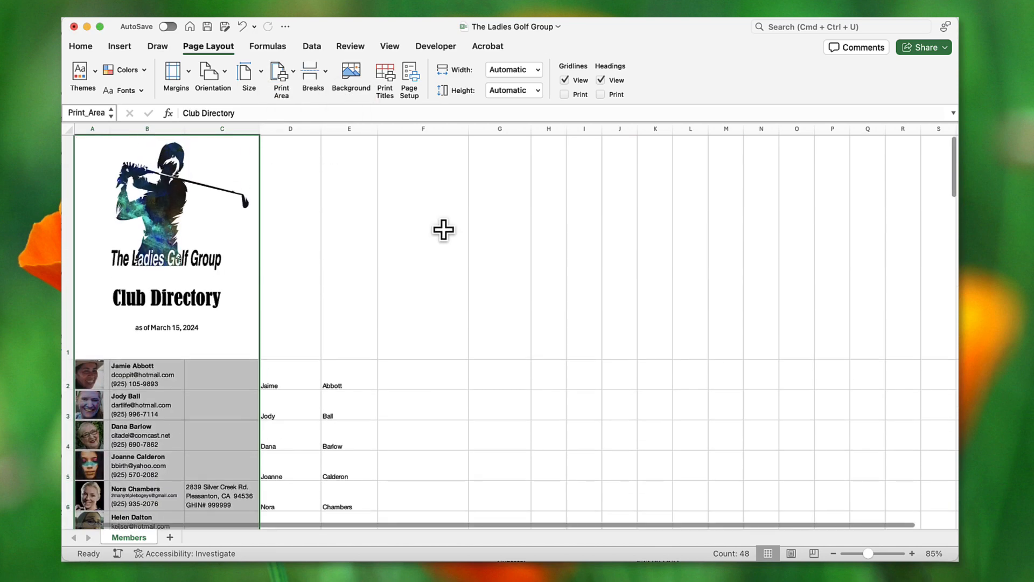
{"action": "left_click", "coordinate": [390, 45]}
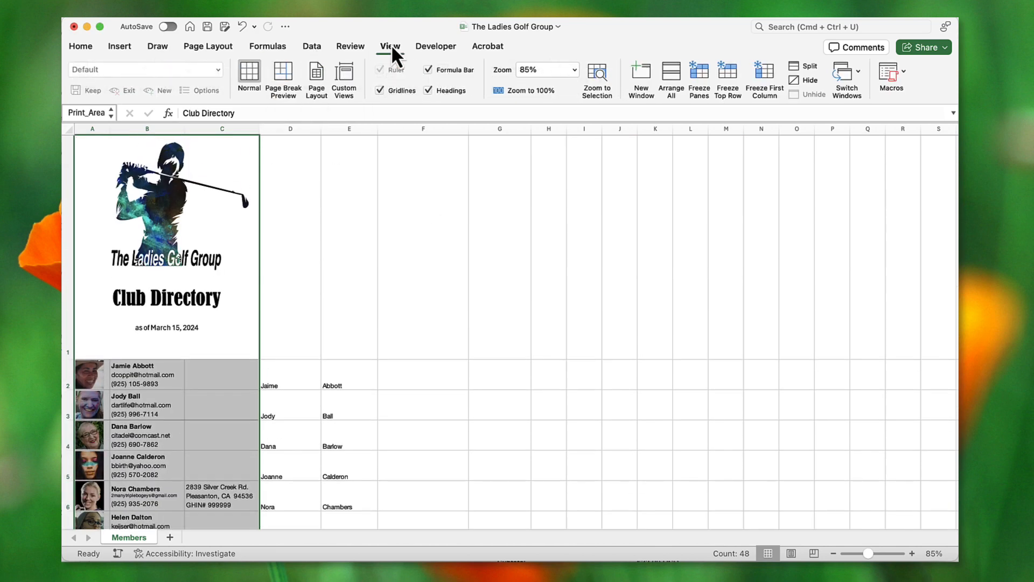
- In Page Break Preview, drag the first page break up to just below row 1, then return to Normal view
{"action": "left_click", "coordinate": [284, 76]}
{"action": "left_click", "coordinate": [343, 307]}
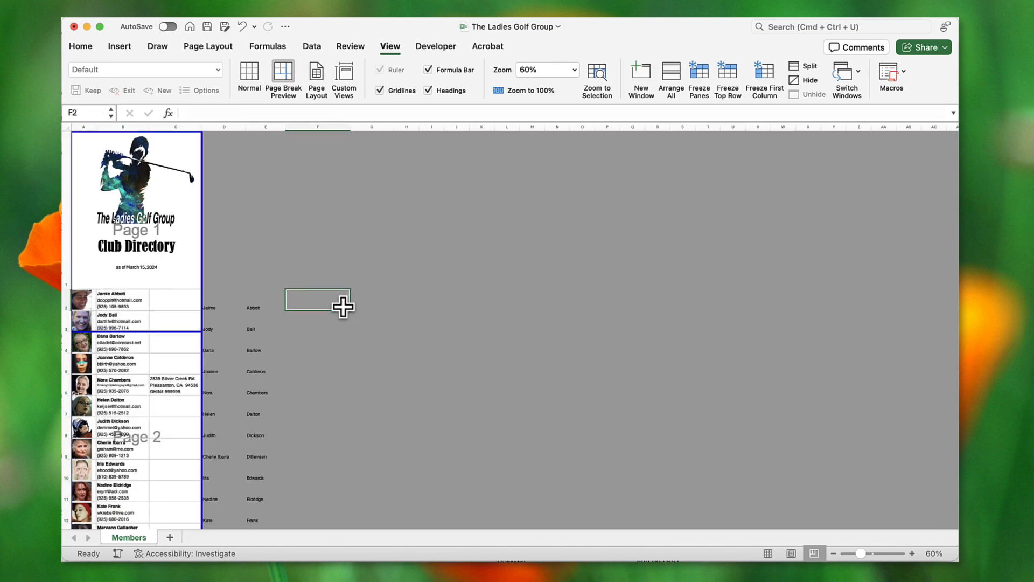
{"action": "scroll", "coordinate": [388, 415], "scroll_direction": "down", "scroll_amount": 10}
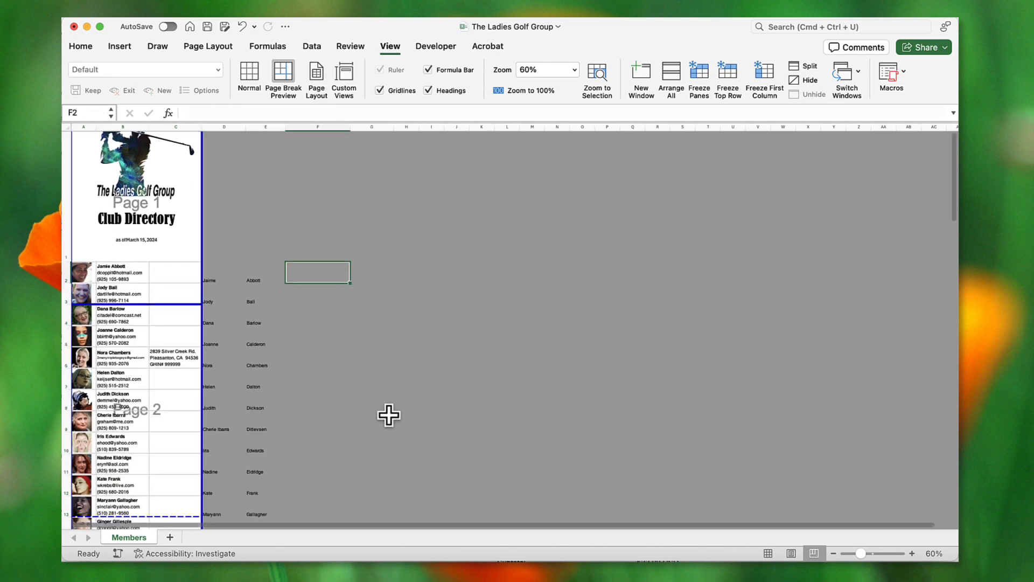
{"action": "scroll", "coordinate": [388, 415], "scroll_direction": "up", "scroll_amount": 10}
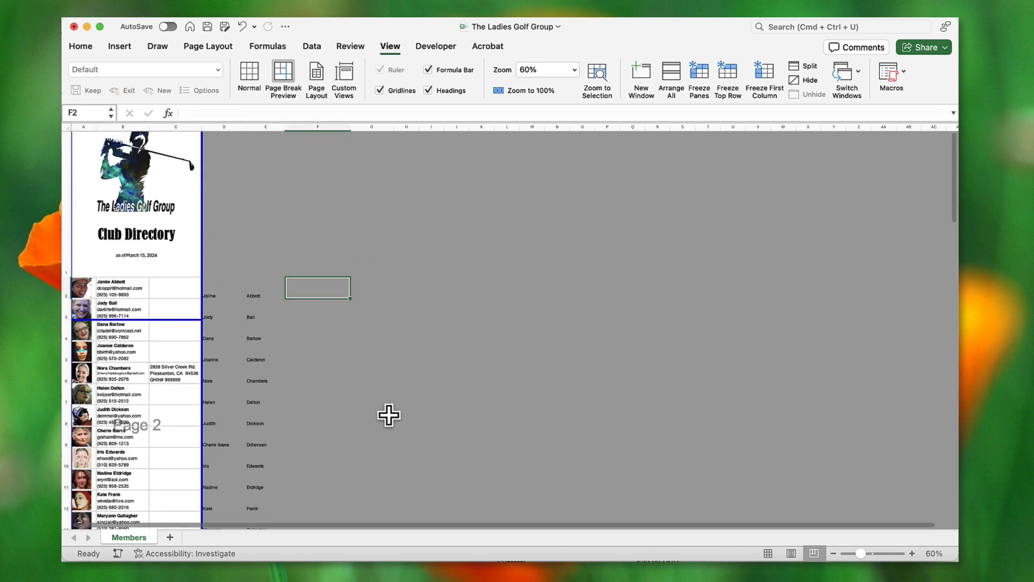
{"action": "left_click_drag", "start_coordinate": [177, 332], "coordinate": [176, 289]}
{"action": "scroll", "coordinate": [389, 408], "scroll_direction": "down", "scroll_amount": 5}
{"action": "scroll", "coordinate": [388, 408], "scroll_direction": "down", "scroll_amount": 4}
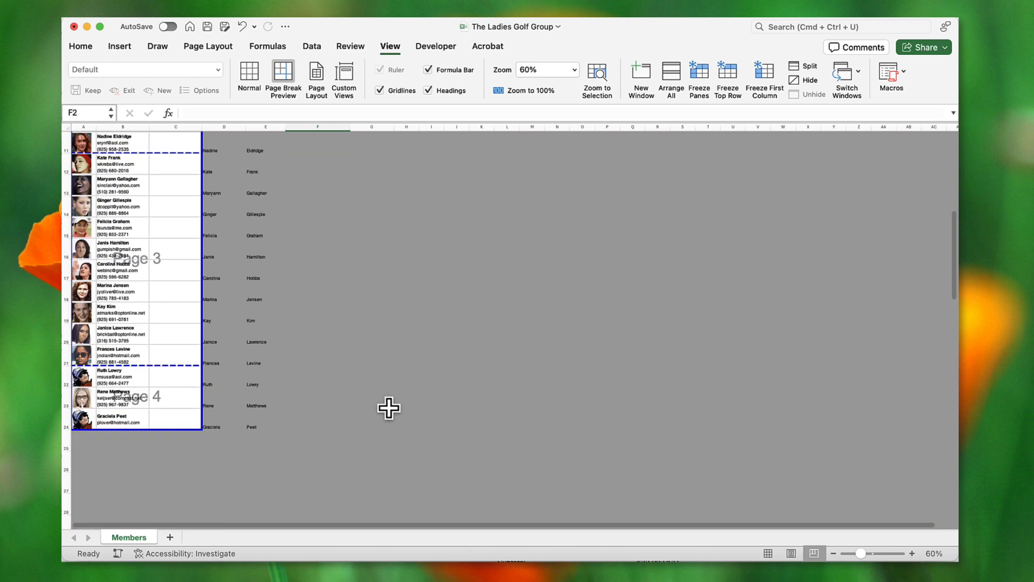
{"action": "scroll", "coordinate": [388, 408], "scroll_direction": "up", "scroll_amount": 8}
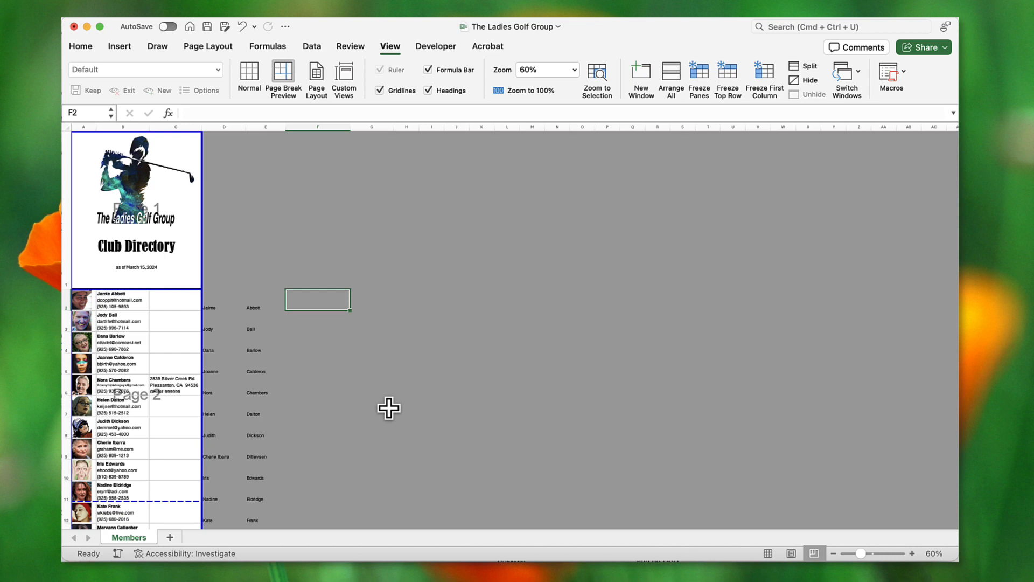
{"action": "left_click", "coordinate": [254, 79]}
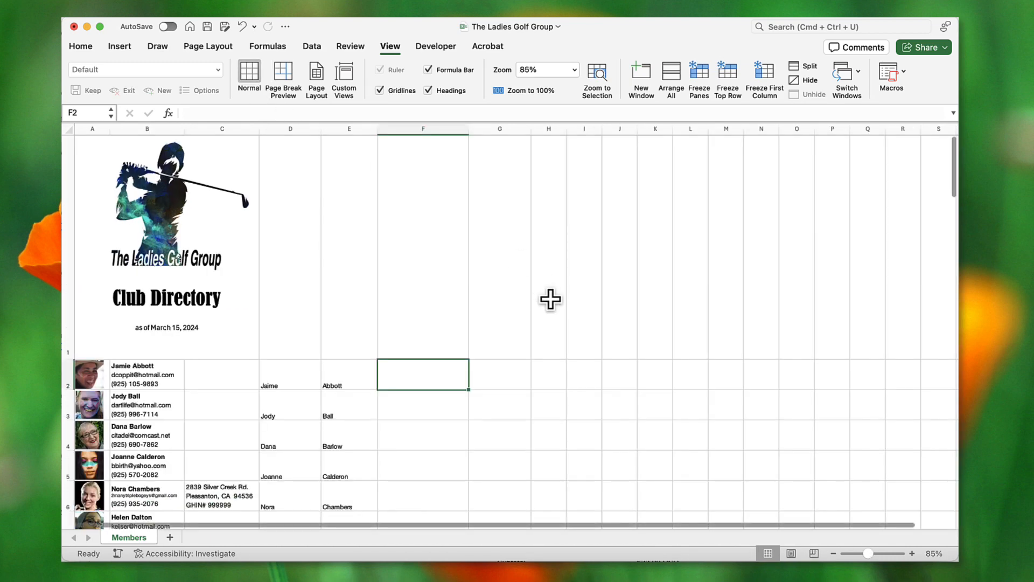
{"action": "key", "text": "Right"}
{"action": "key", "text": "Right"}
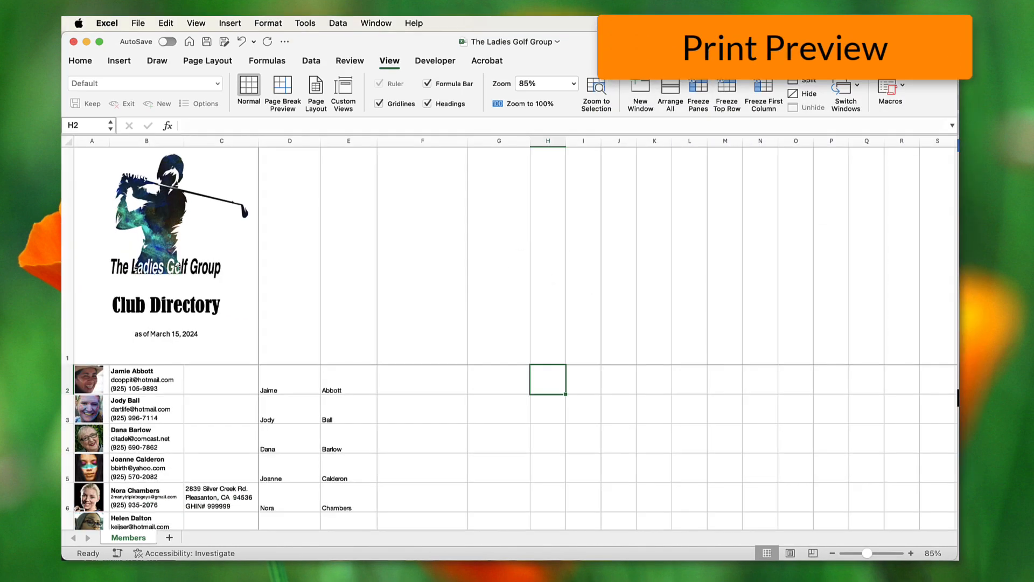
{"action": "left_click", "coordinate": [138, 24]}
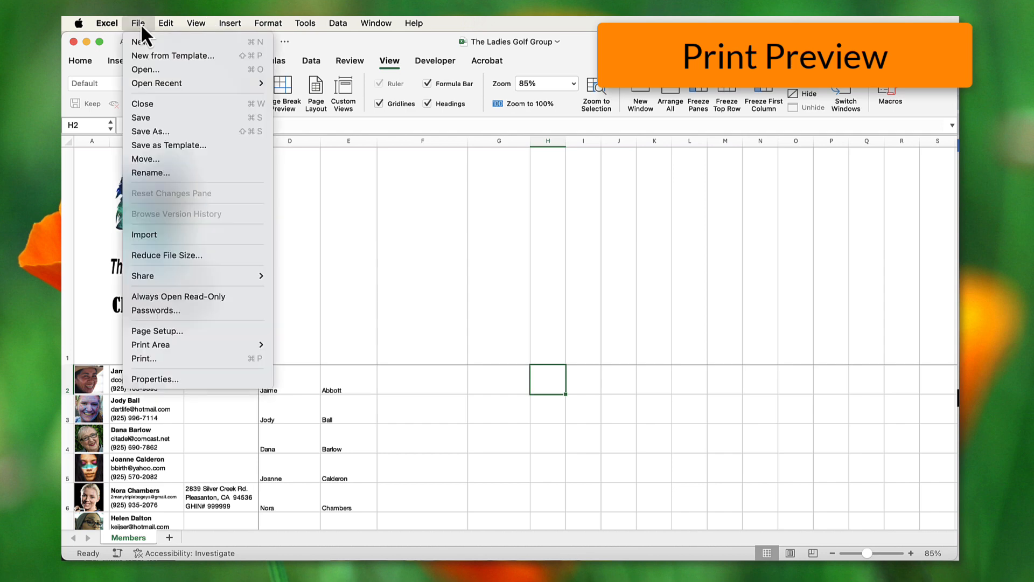
{"action": "left_click", "coordinate": [200, 359]}
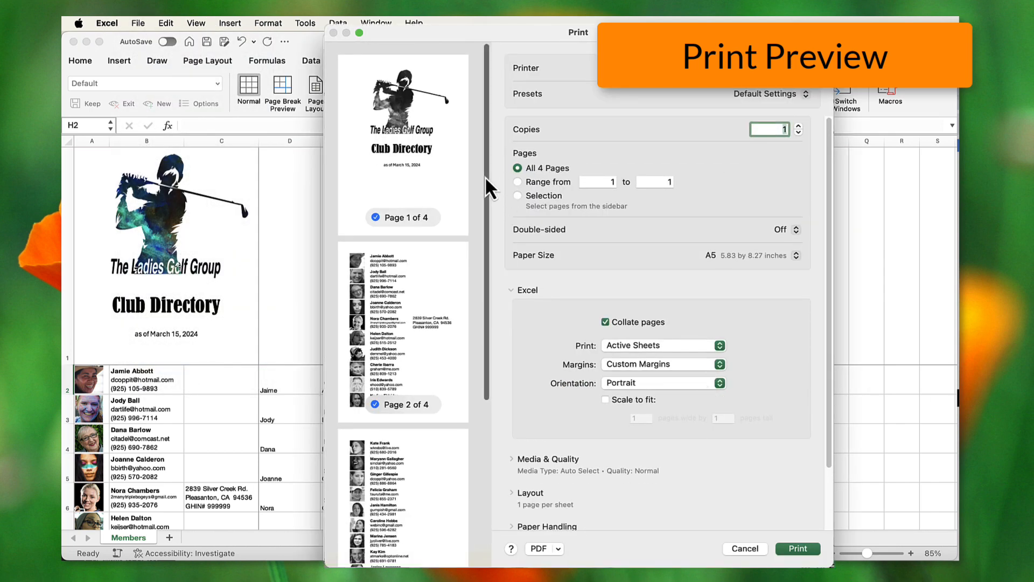
{"action": "left_click_drag", "start_coordinate": [485, 181], "coordinate": [499, 130]}
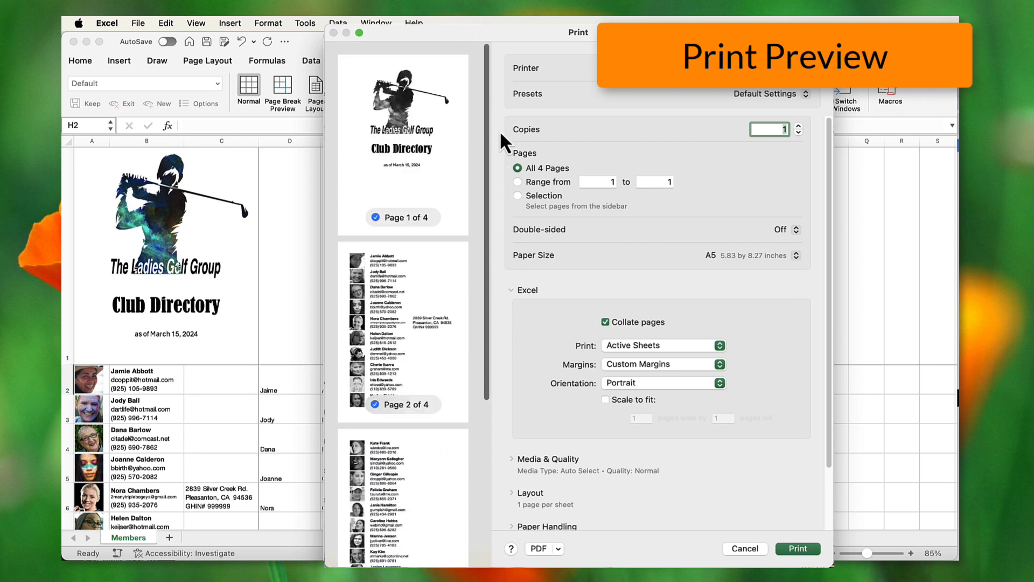
{"action": "left_click", "coordinate": [744, 548]}
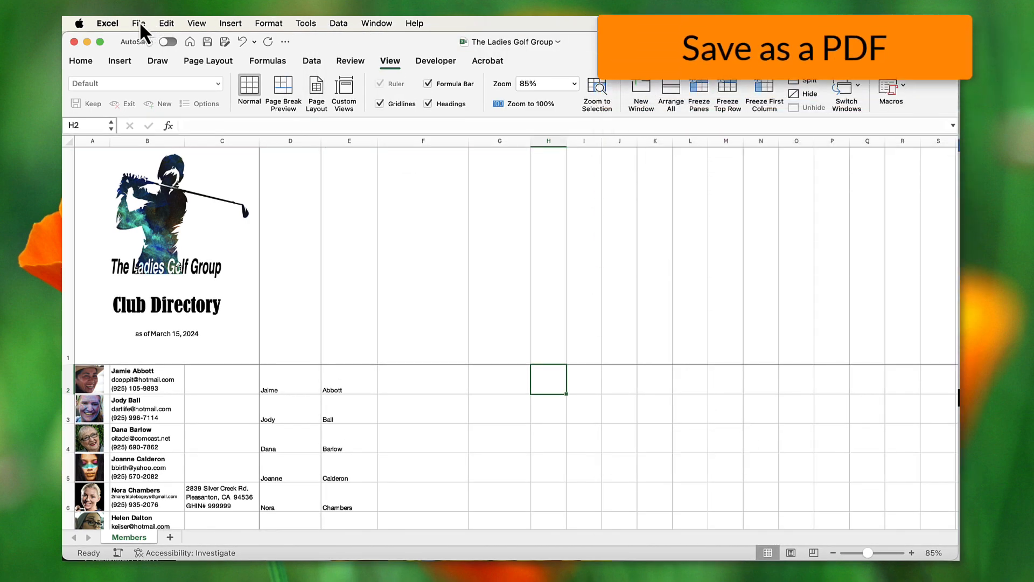
- Export the workbook in PDF format as The Ladies Golf Group.pdf, overwriting the existing file
{"action": "left_click", "coordinate": [139, 22]}
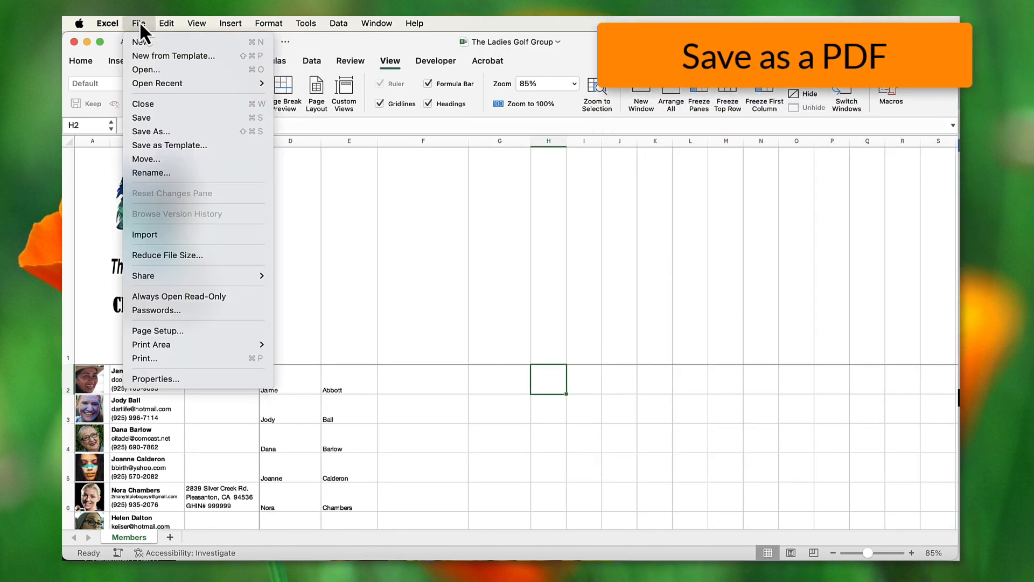
{"action": "left_click", "coordinate": [169, 129]}
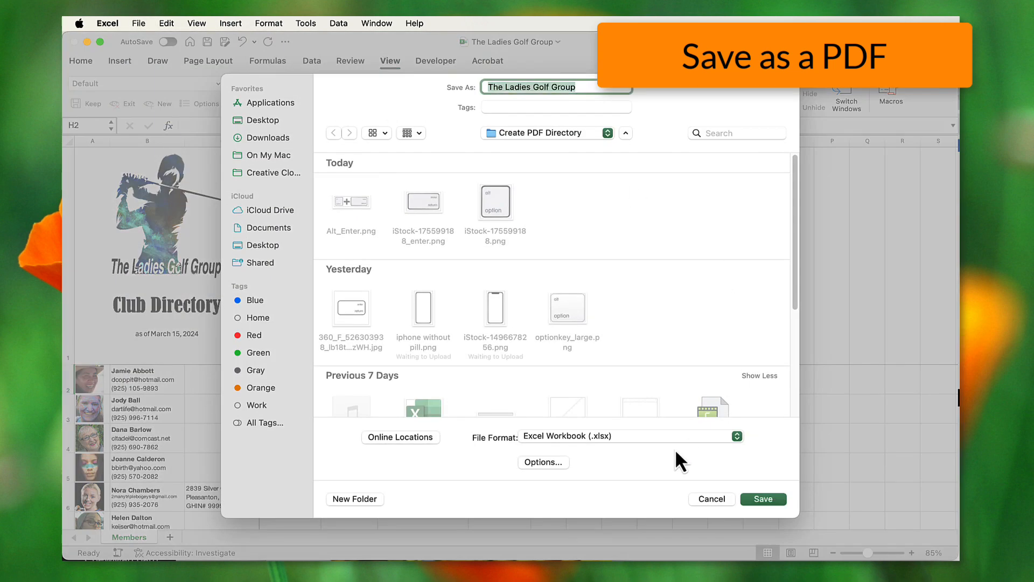
{"action": "left_click", "coordinate": [736, 437]}
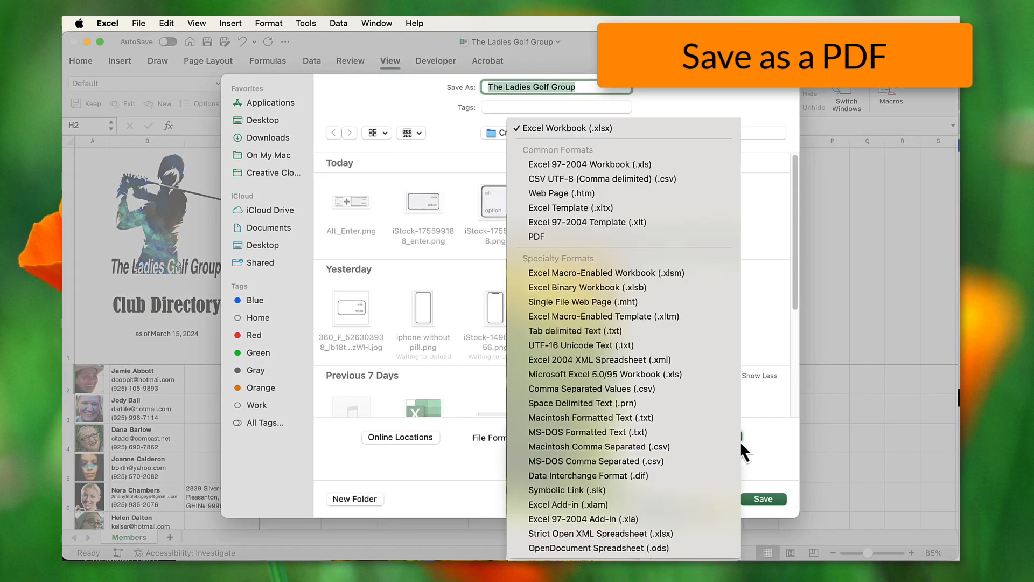
{"action": "left_click", "coordinate": [596, 237]}
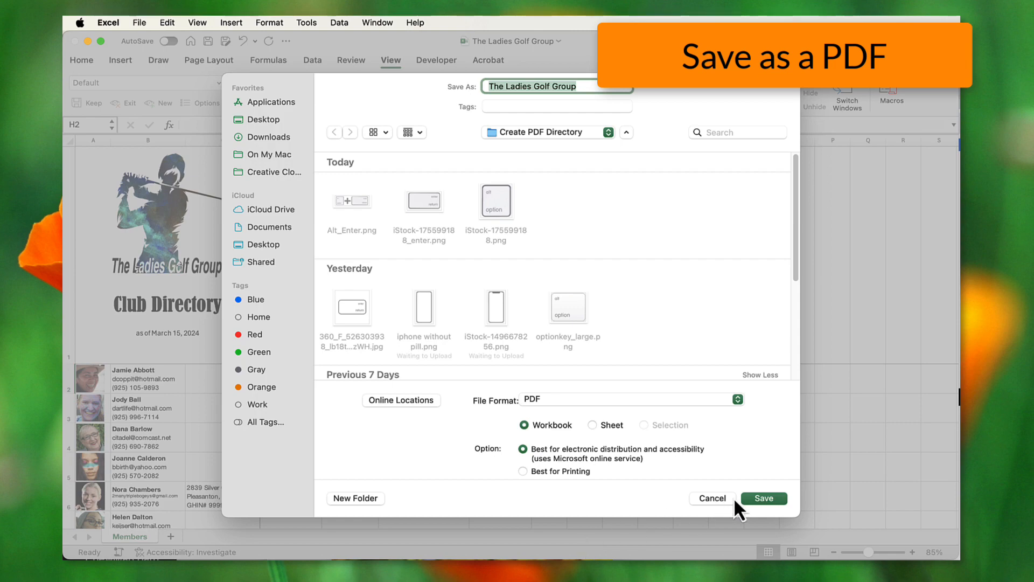
{"action": "left_click", "coordinate": [758, 500]}
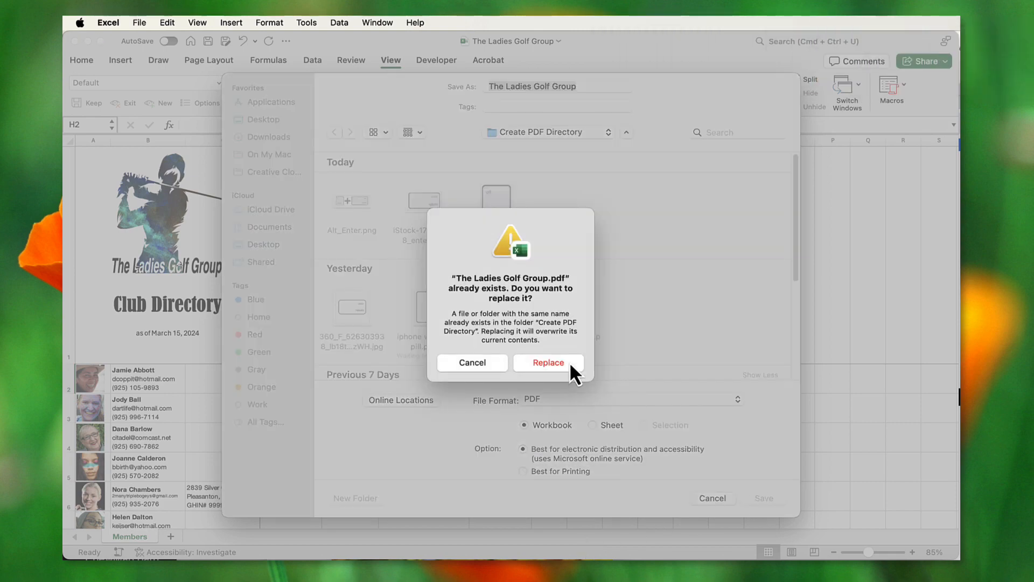
{"action": "left_click", "coordinate": [569, 363]}
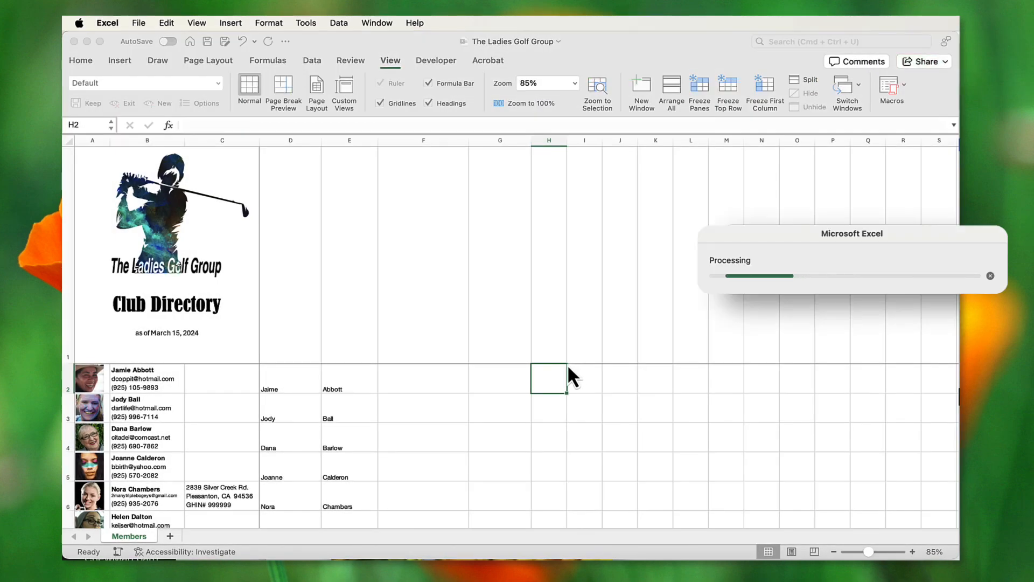